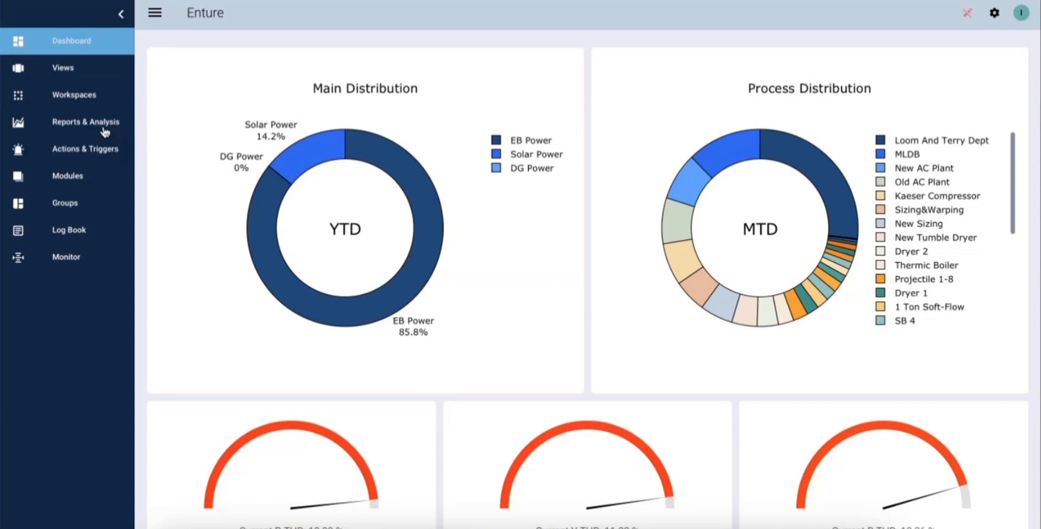
Open the Data Historian among the trend analysis tools of the reports section
click(105, 132)
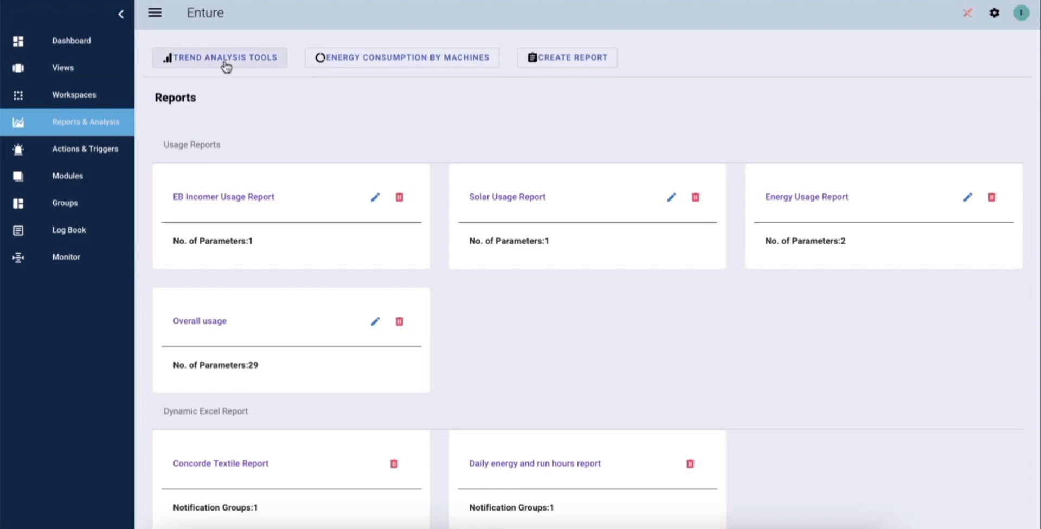
click(251, 67)
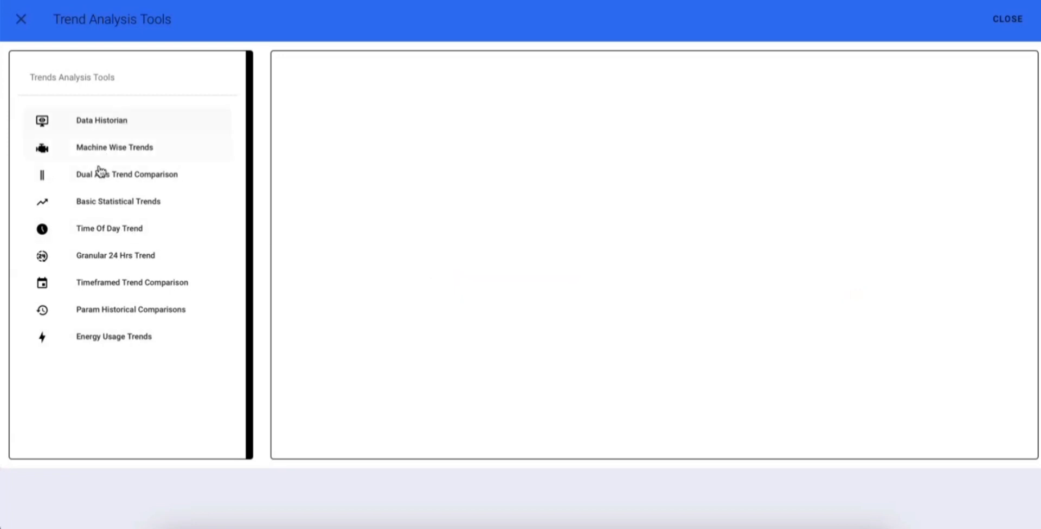
click(108, 122)
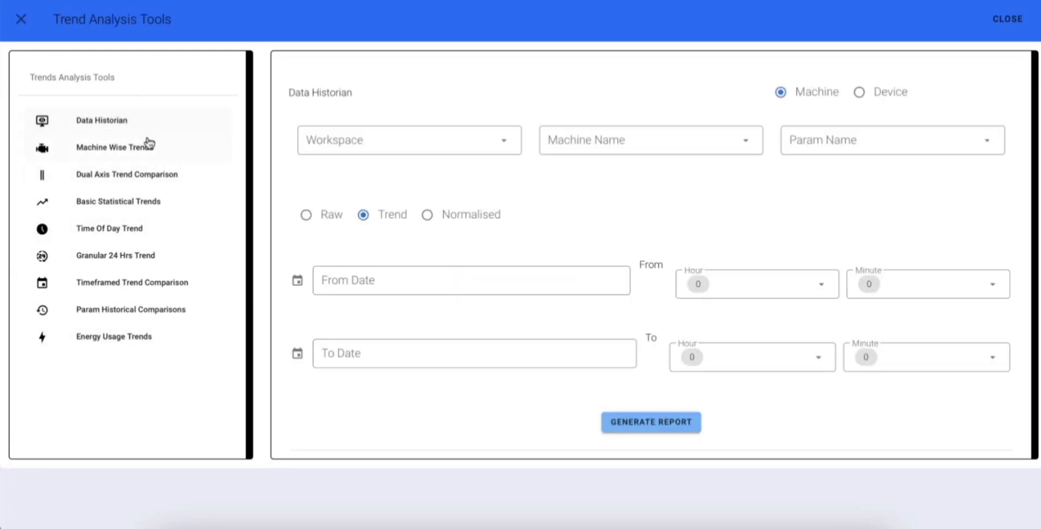
Choose the workspace Shed 2 & 3 and the machine Raising Machine II for the Data Historian report
click(367, 143)
click(409, 205)
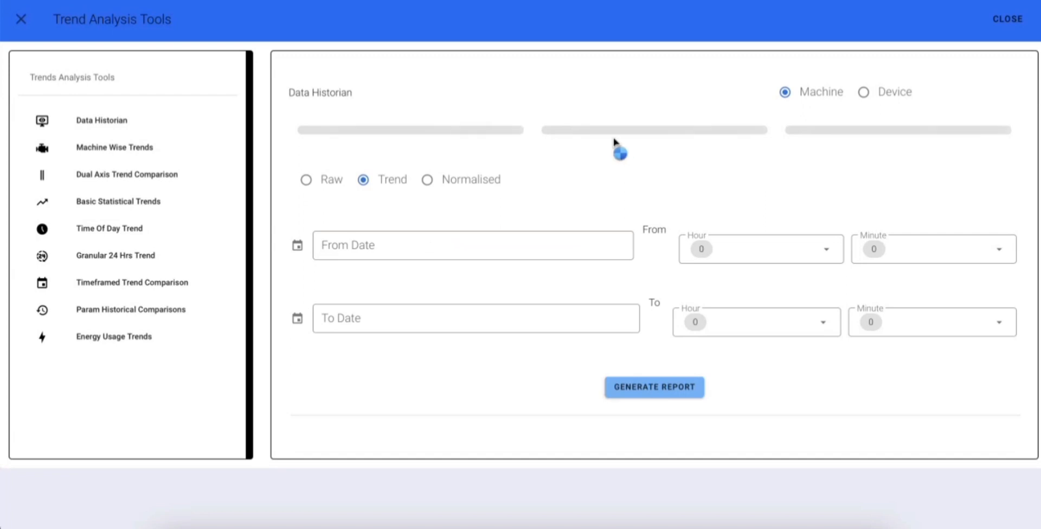
click(633, 141)
click(607, 174)
Select the parameters Active Energy Consumption, Active Power and Power Factor for the machine
click(822, 141)
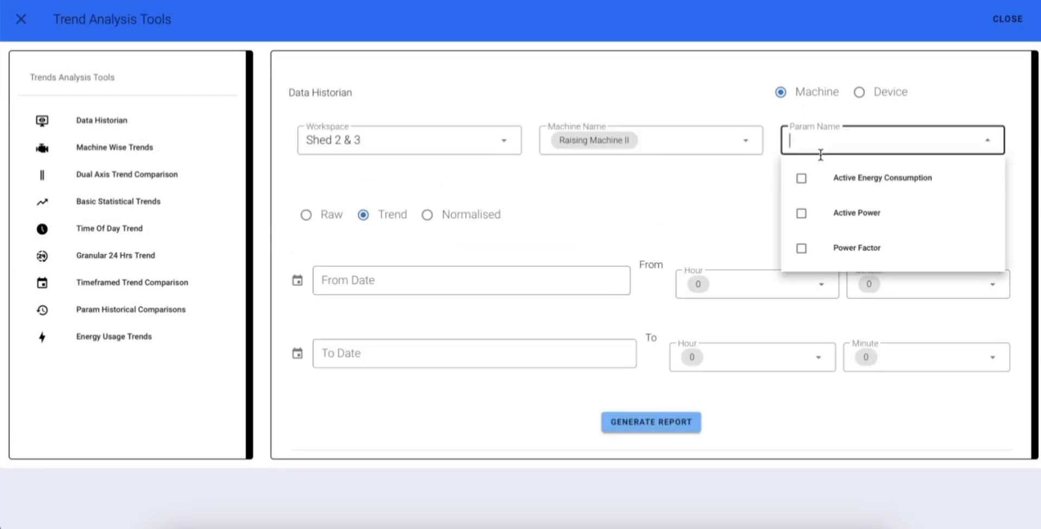
click(802, 179)
click(802, 213)
click(801, 265)
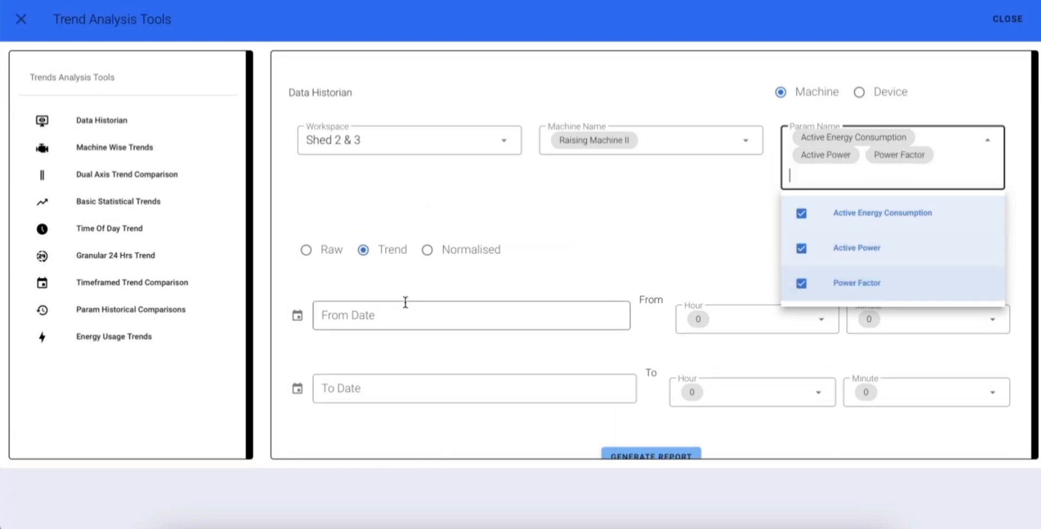
click(388, 207)
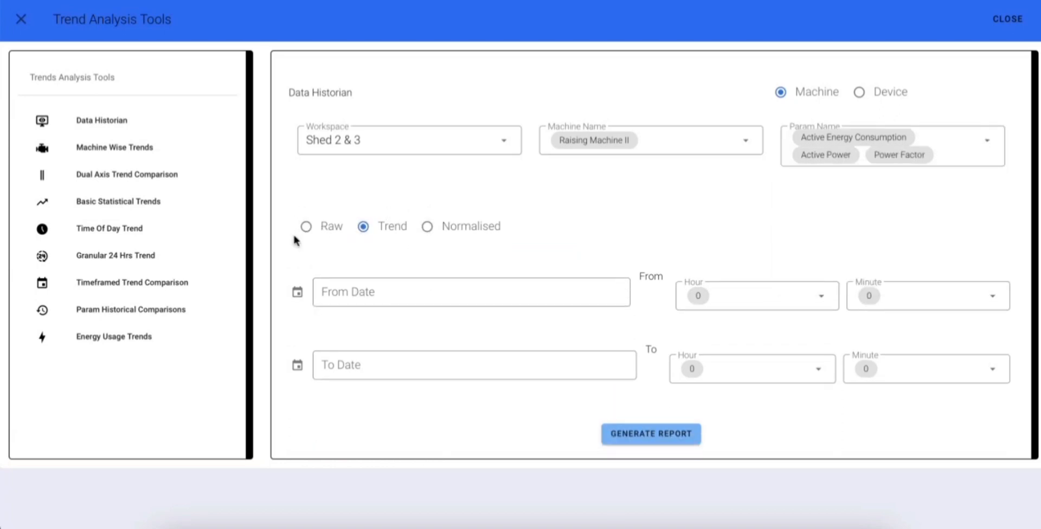
Set the report's start date to 2023-09-01, keeping the start time at hour 0 and minute 0
click(396, 294)
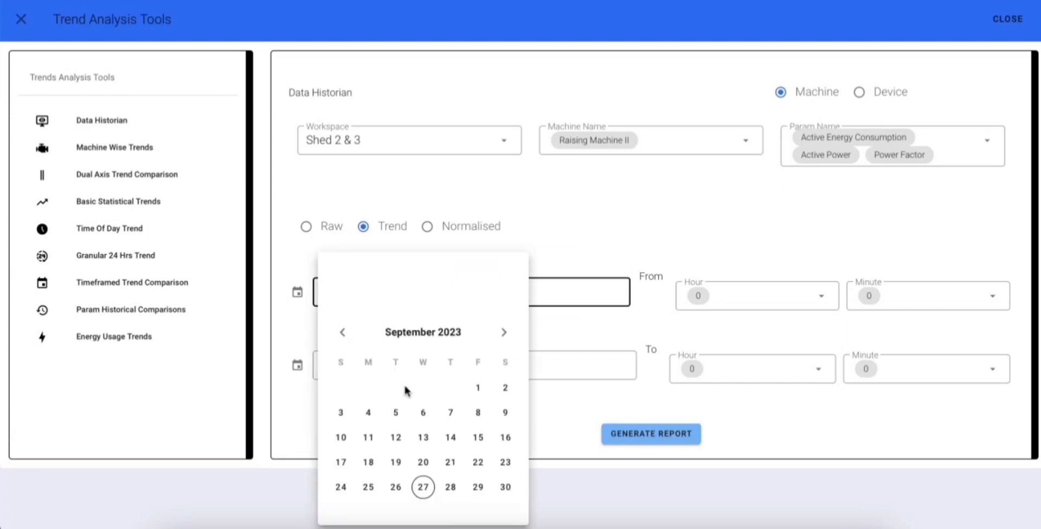
click(478, 388)
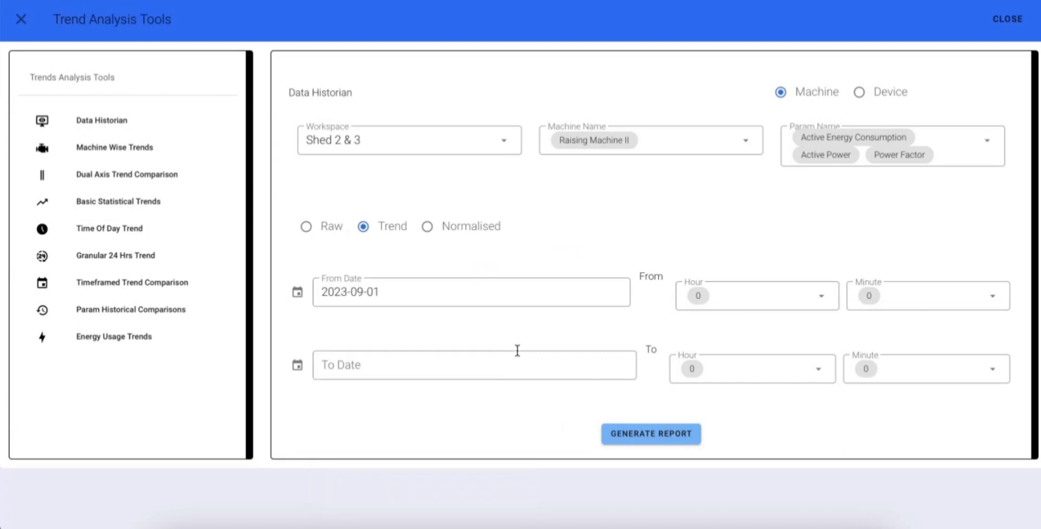
click(744, 294)
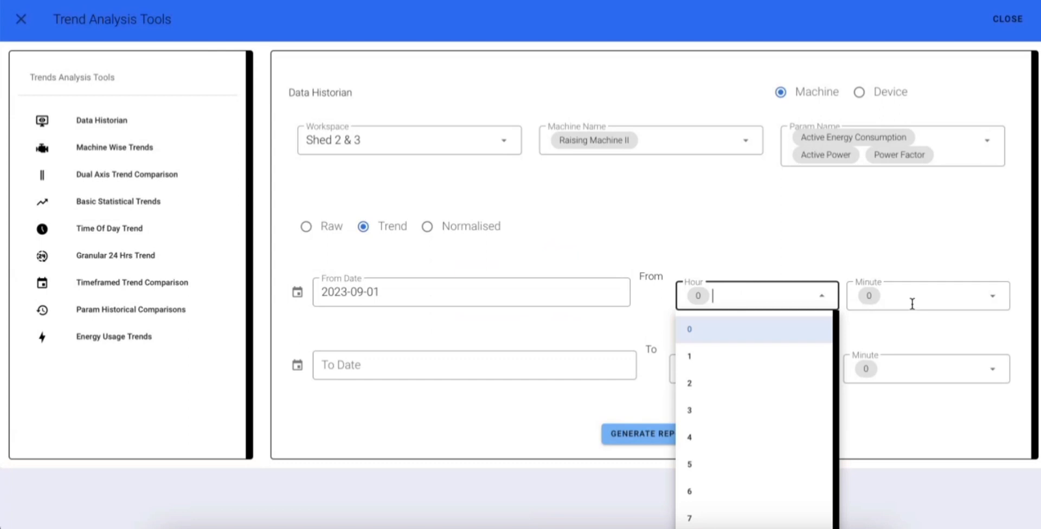
click(727, 221)
Set the report's end date to 2023-09-26 with the end time at hour 23 and minute 59
click(374, 373)
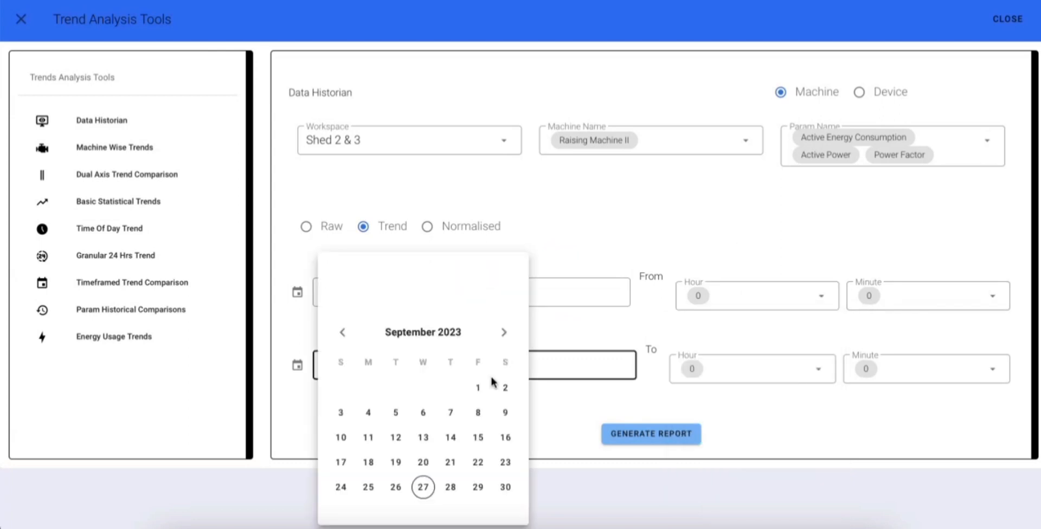
click(396, 487)
click(740, 372)
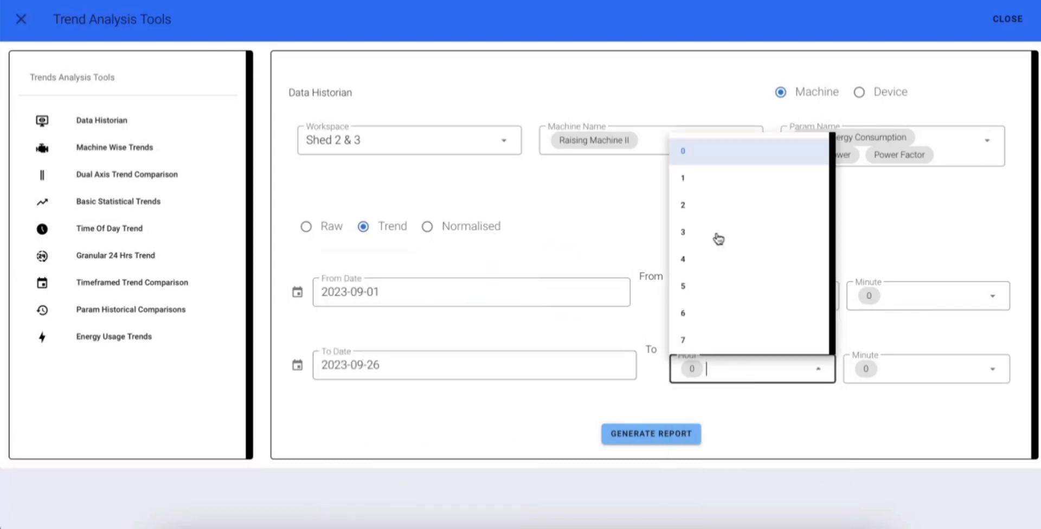
scroll(732, 291, down, 5)
click(701, 332)
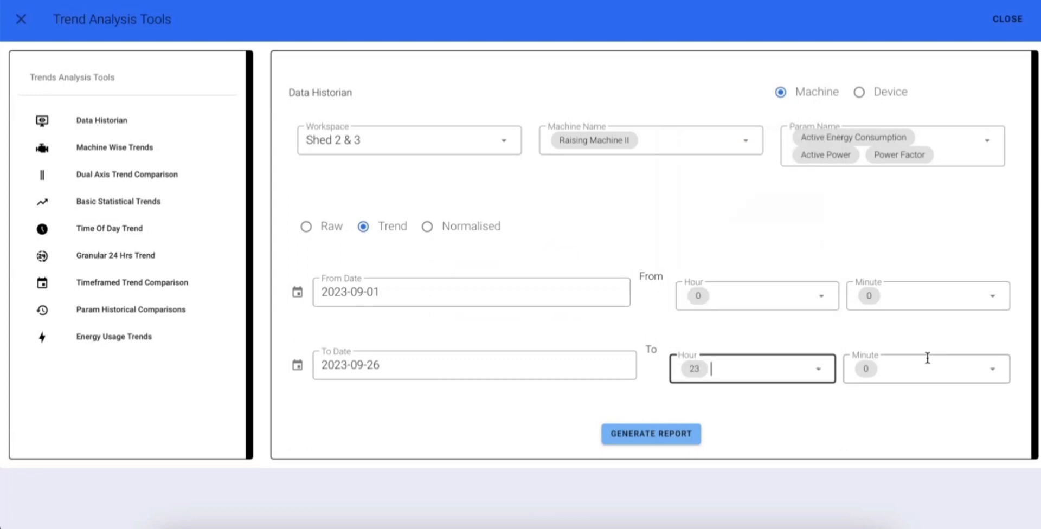
click(930, 366)
scroll(874, 290, down, 20)
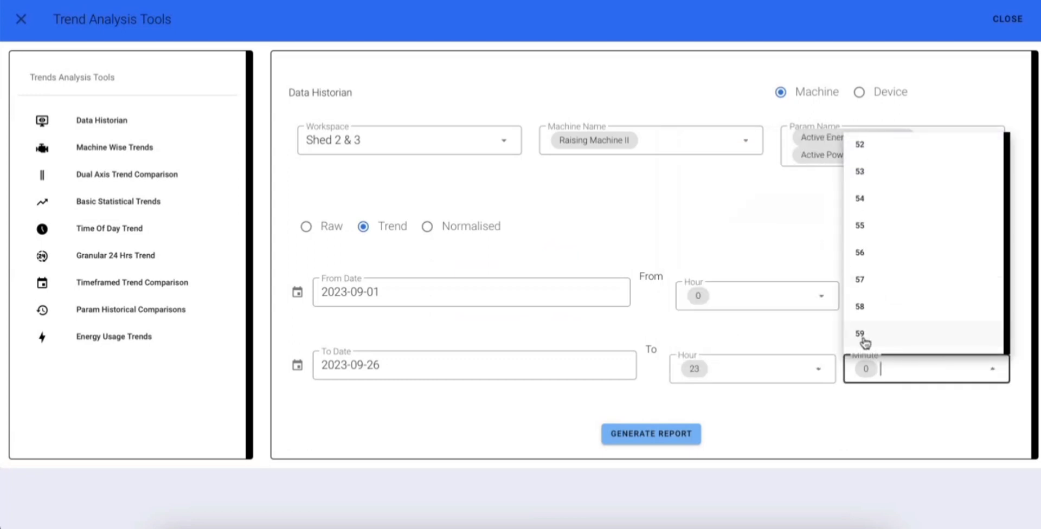
click(866, 339)
Generate the Data Historian trend report for the selected parameters and period
scroll(727, 386, down, 1)
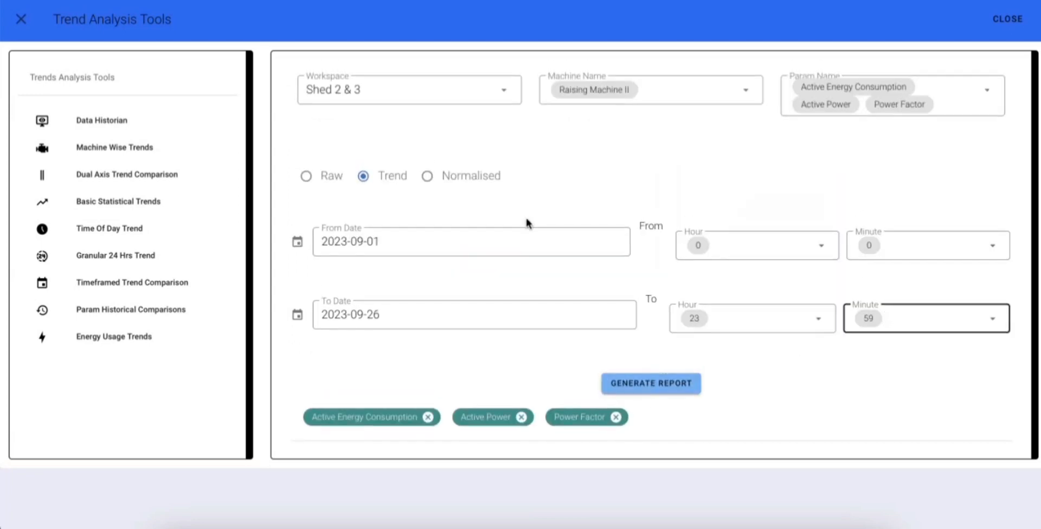
scroll(727, 290, up, 1)
scroll(728, 307, down, 1)
click(686, 389)
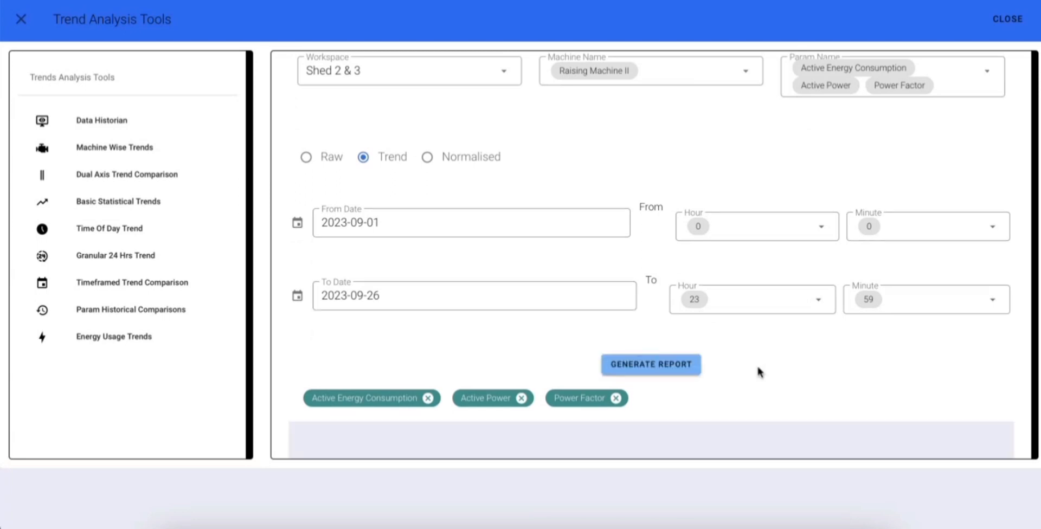
Examine the trend chart, enlarging the period of about Sep 11 to Sep 16 and zooming back out one level
scroll(758, 372, down, 1)
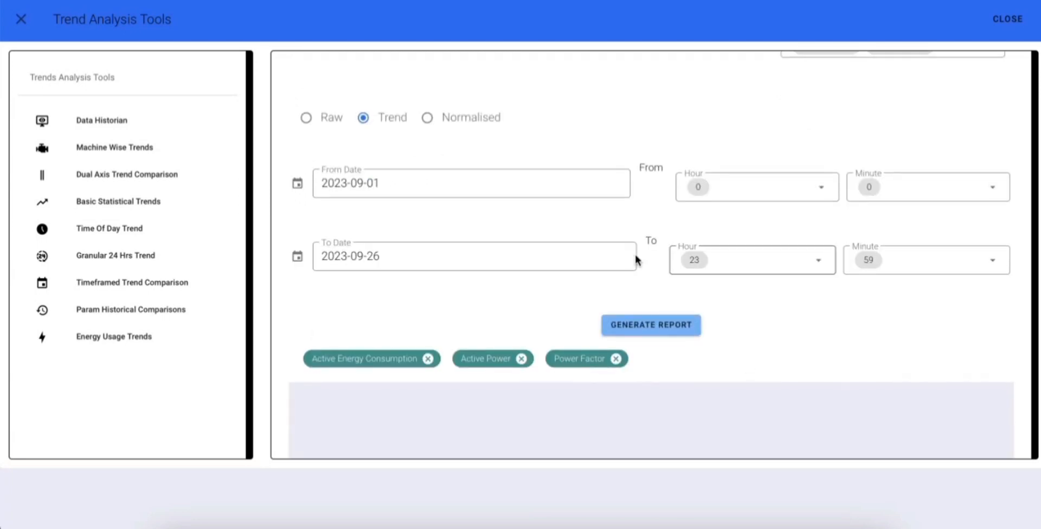
scroll(739, 352, down, 5)
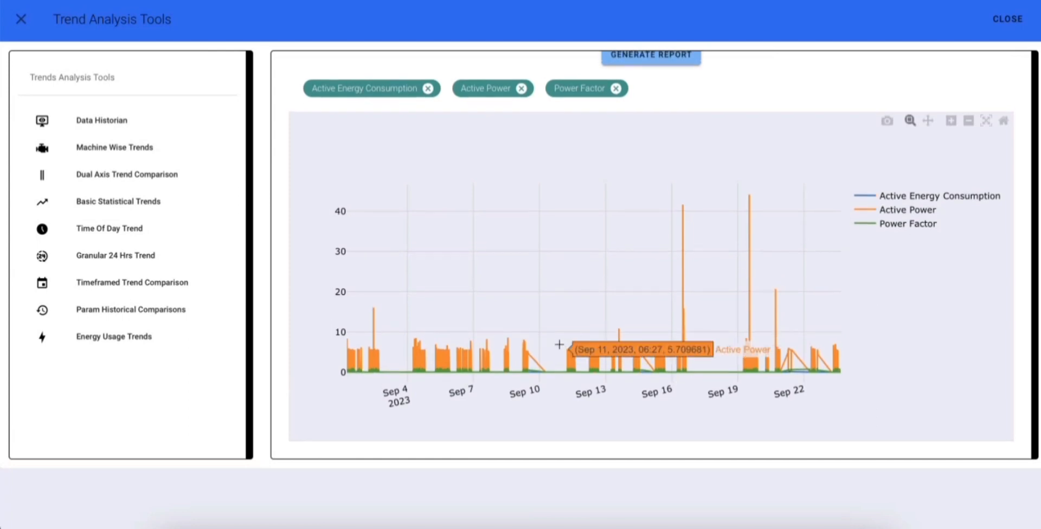
drag(555, 341, 673, 376)
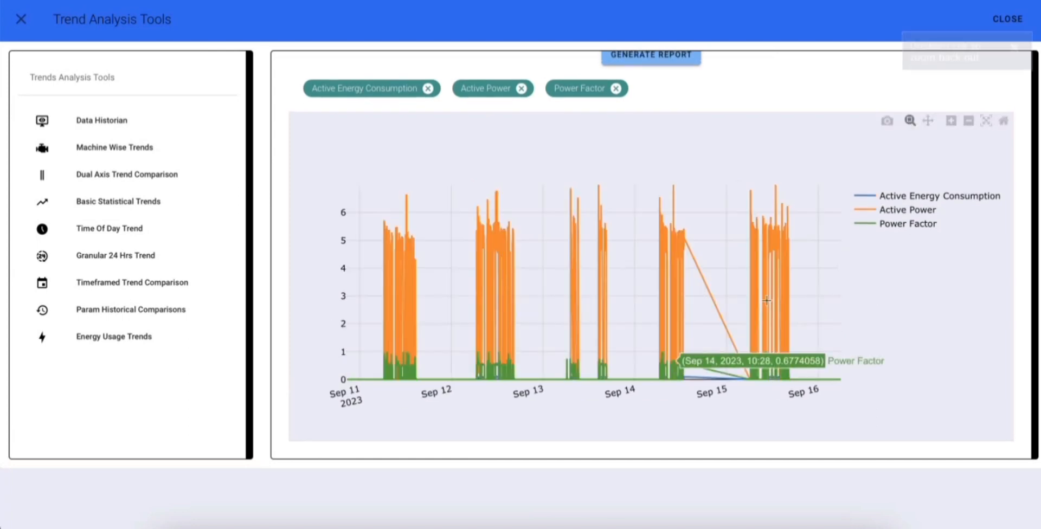
click(969, 123)
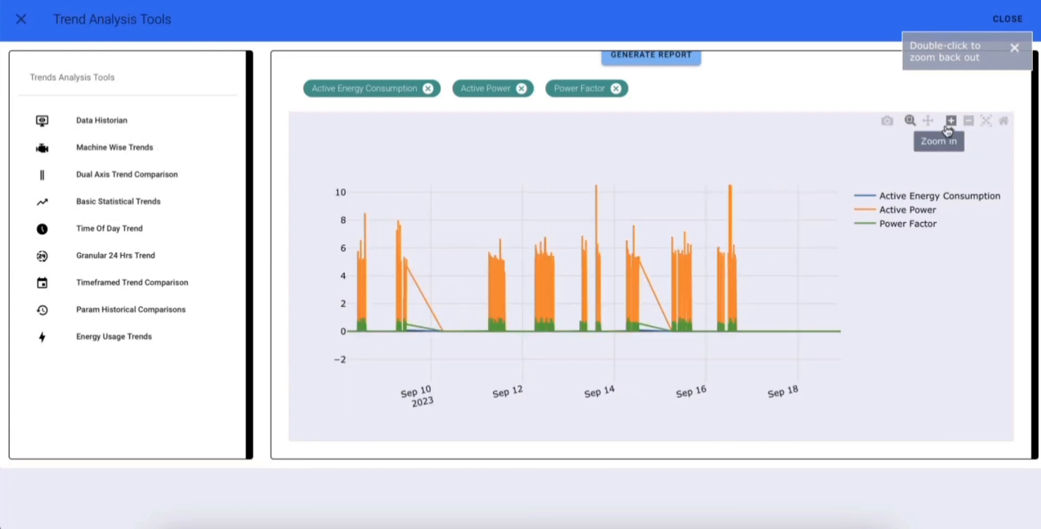
Open the Machine Wise Trends tool and choose the workspace Shed 2 & 3 for the comparison
click(154, 157)
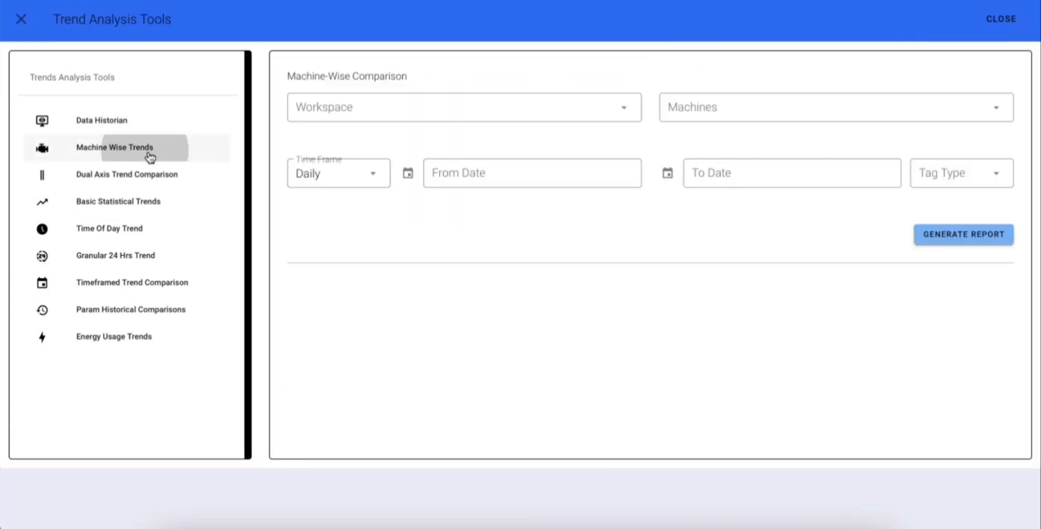
click(418, 109)
click(368, 178)
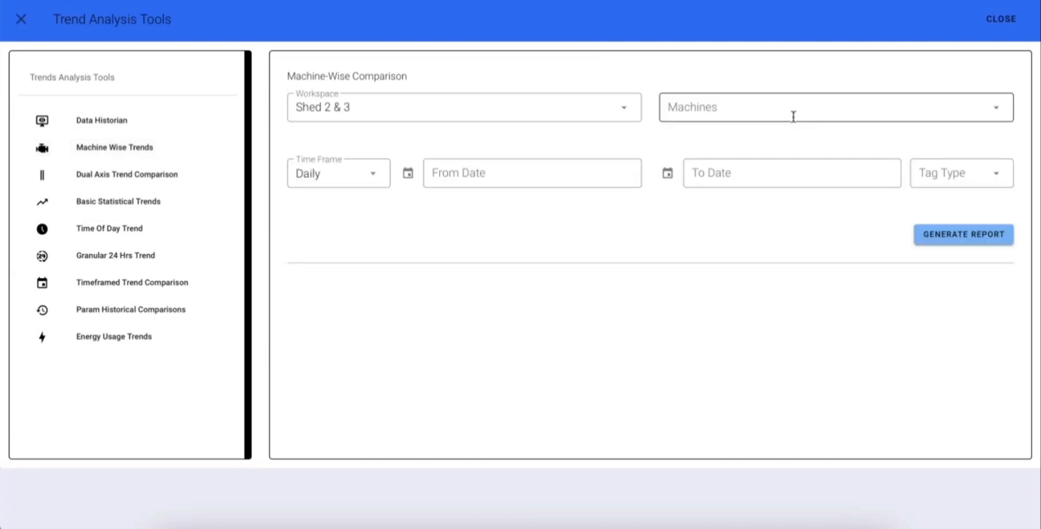
Select Raising Machine II, Air Cooler and New AC Plant as the machines to compare
click(759, 108)
click(680, 154)
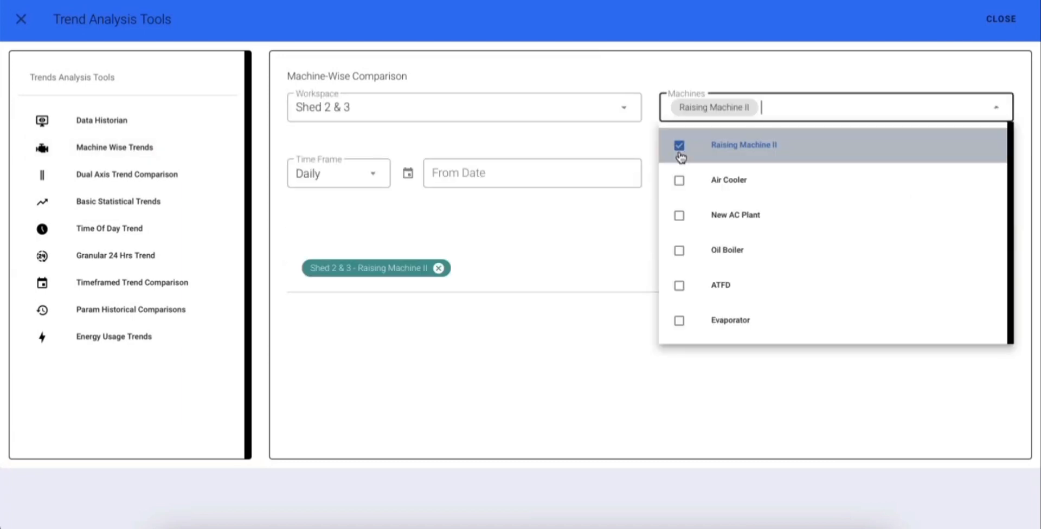
click(680, 187)
click(679, 216)
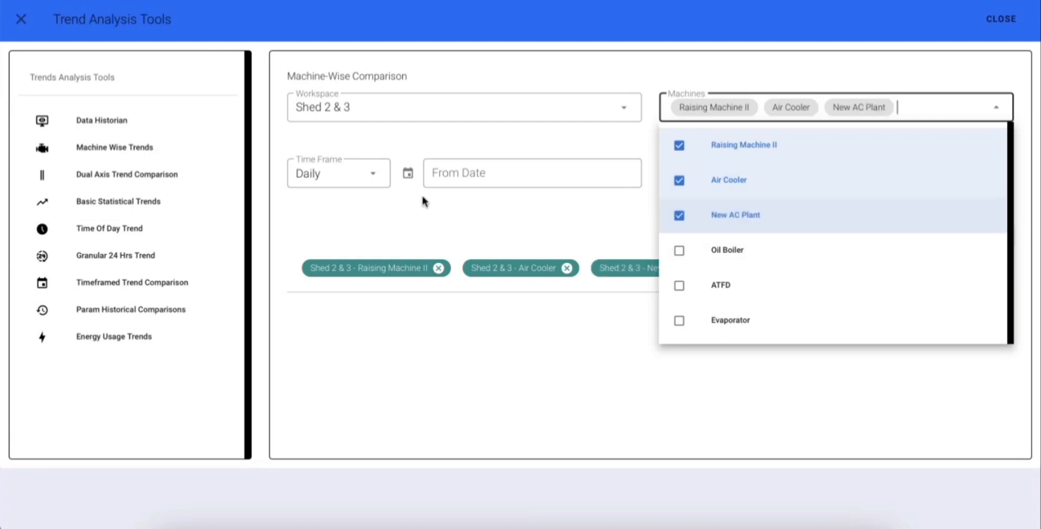
Keep the time frame Daily and set the comparison period from 2023-09-01 to 2023-09-26
click(374, 180)
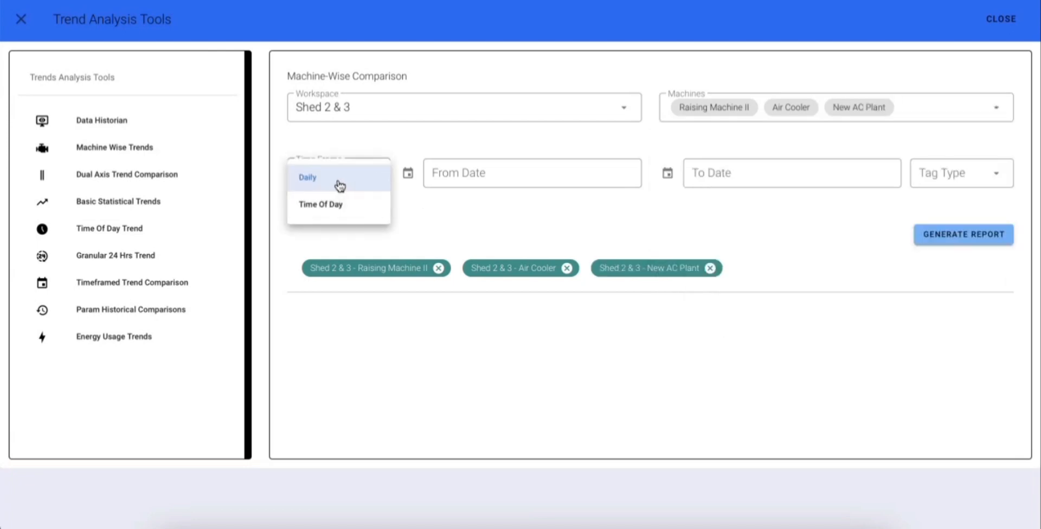
click(469, 181)
click(497, 179)
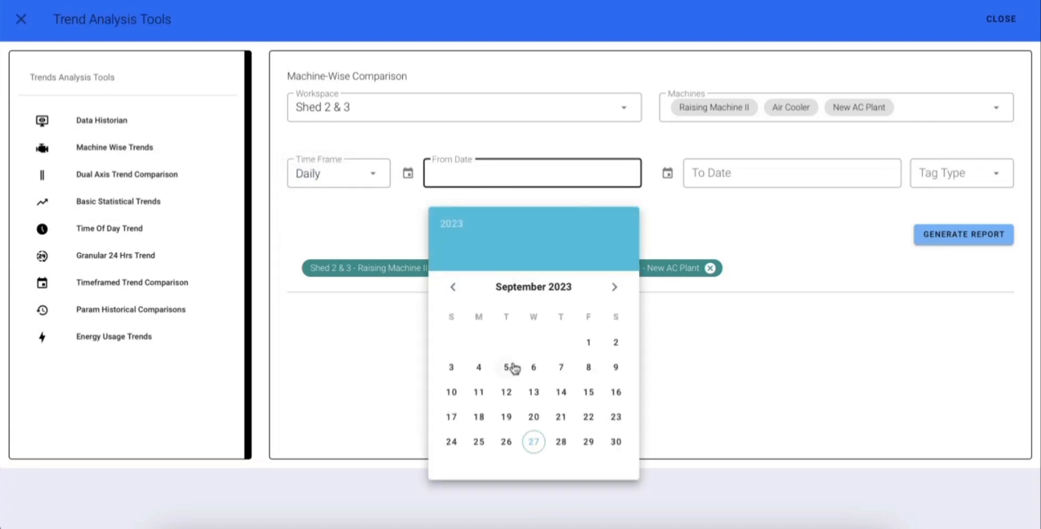
click(591, 347)
click(739, 187)
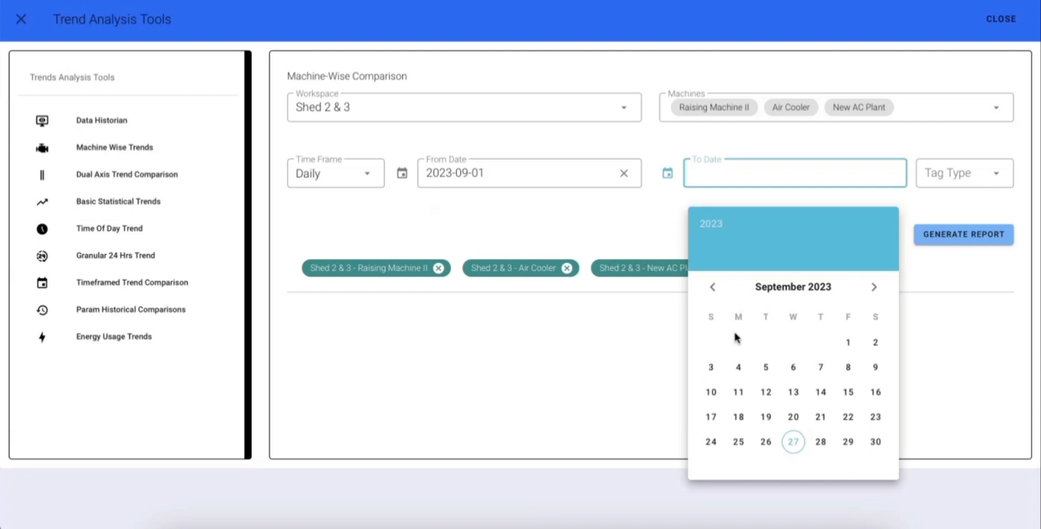
click(770, 440)
Choose Active Power as the tag type and generate the machine-wise comparison report
click(969, 168)
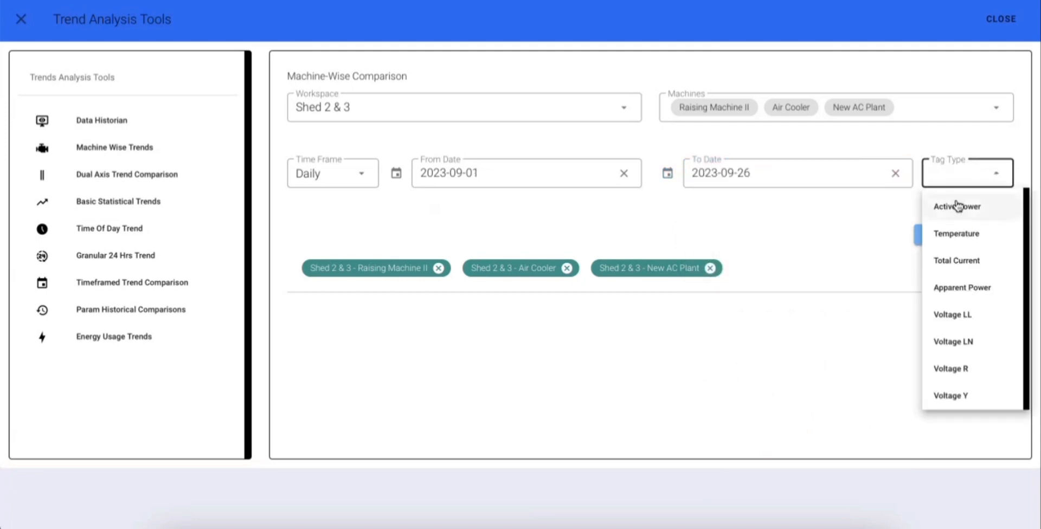
scroll(956, 325, down, 2)
scroll(955, 282, up, 2)
scroll(980, 386, down, 3)
scroll(980, 386, down, 3)
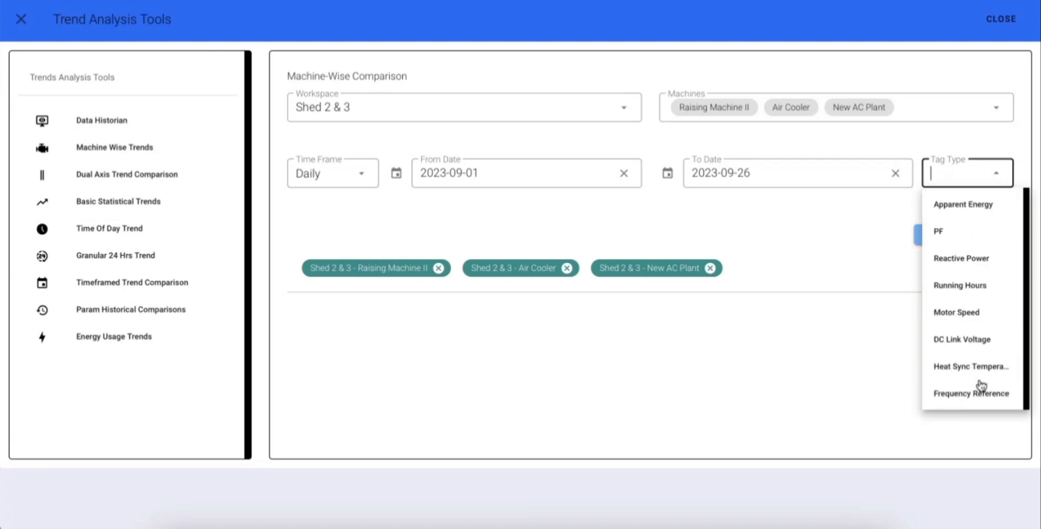
scroll(963, 271, up, 7)
click(956, 222)
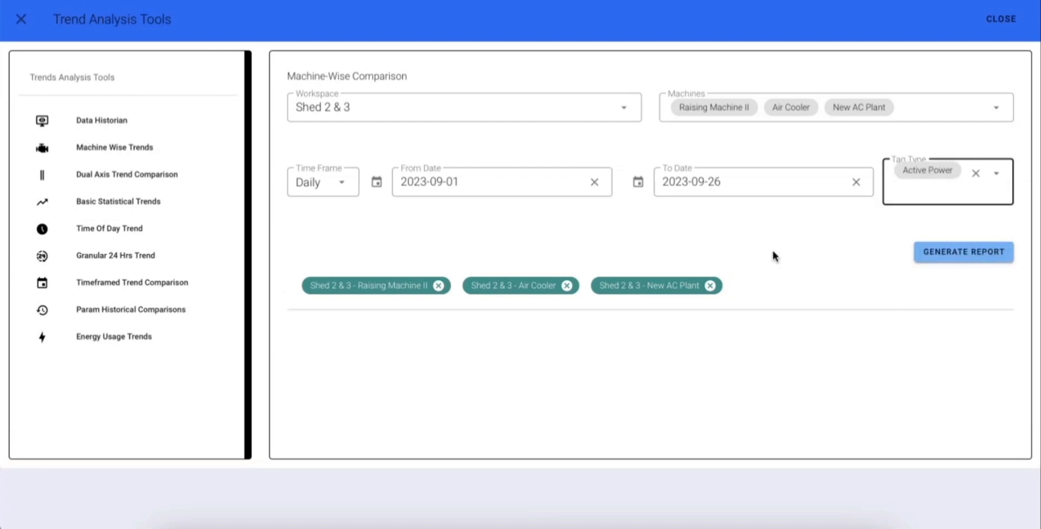
click(952, 253)
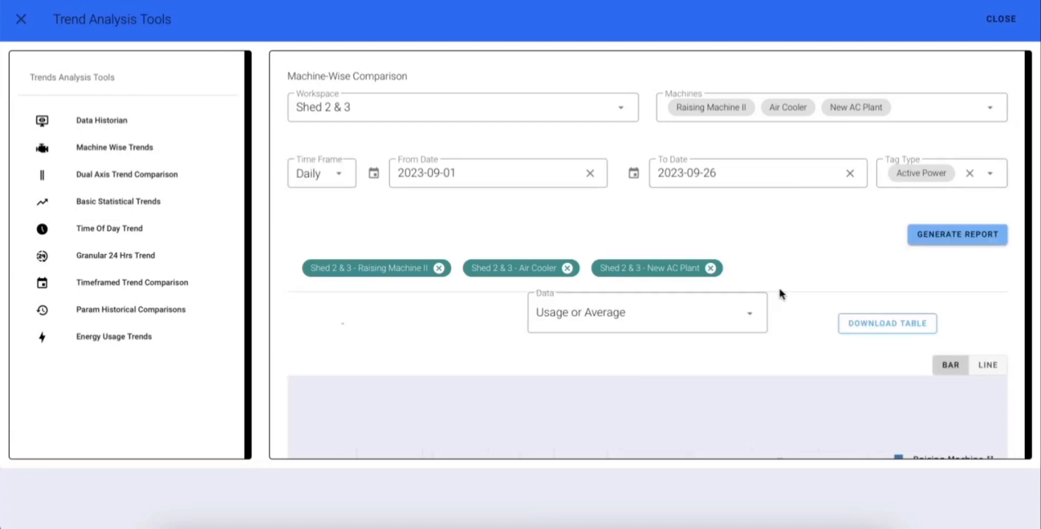
Hide and restore the Air Cooler series in the comparison chart, and switch the chart from bars to lines
scroll(779, 289, down, 5)
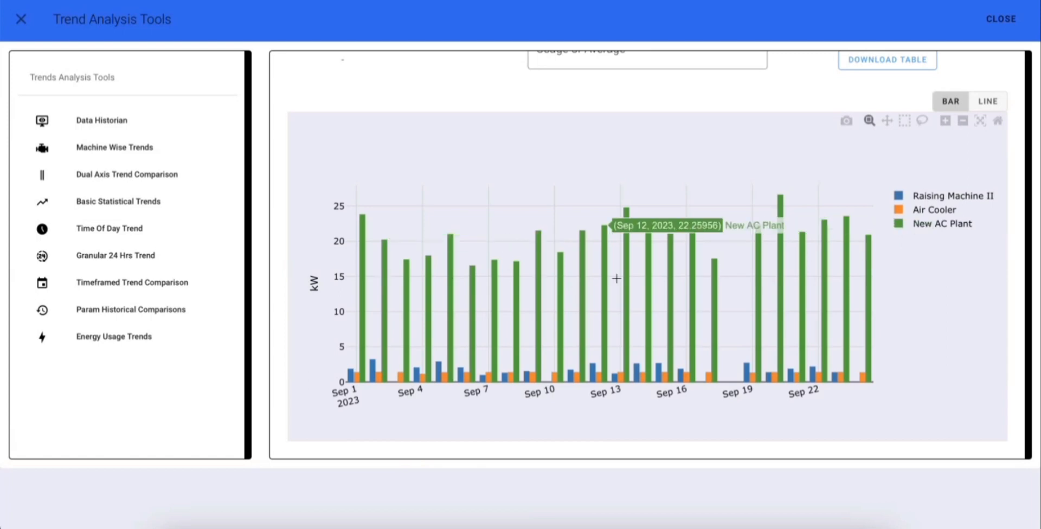
click(900, 217)
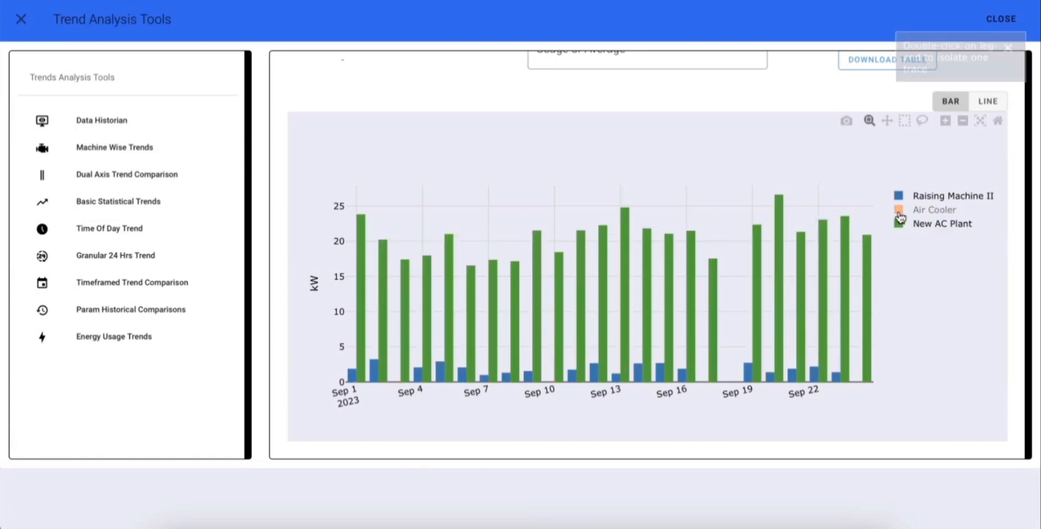
click(899, 215)
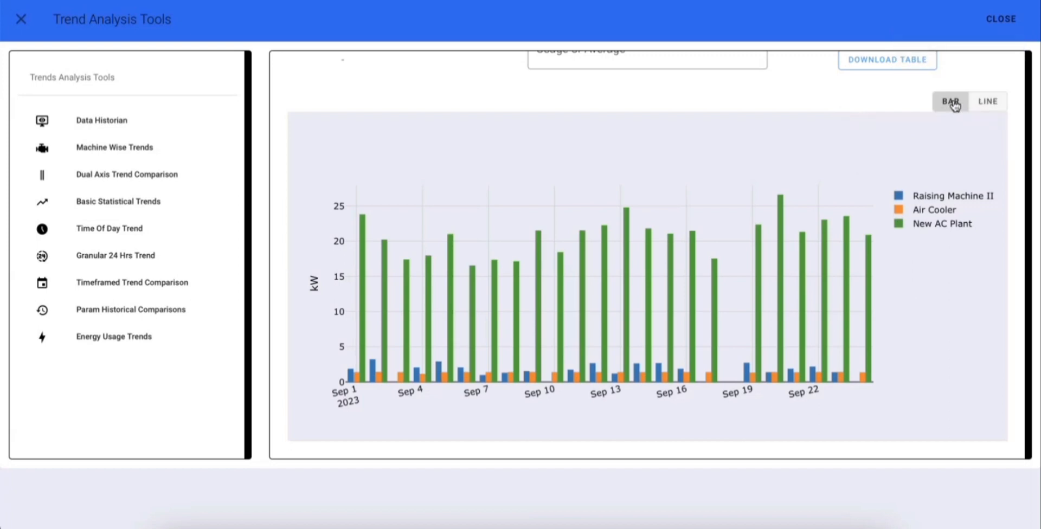
click(990, 101)
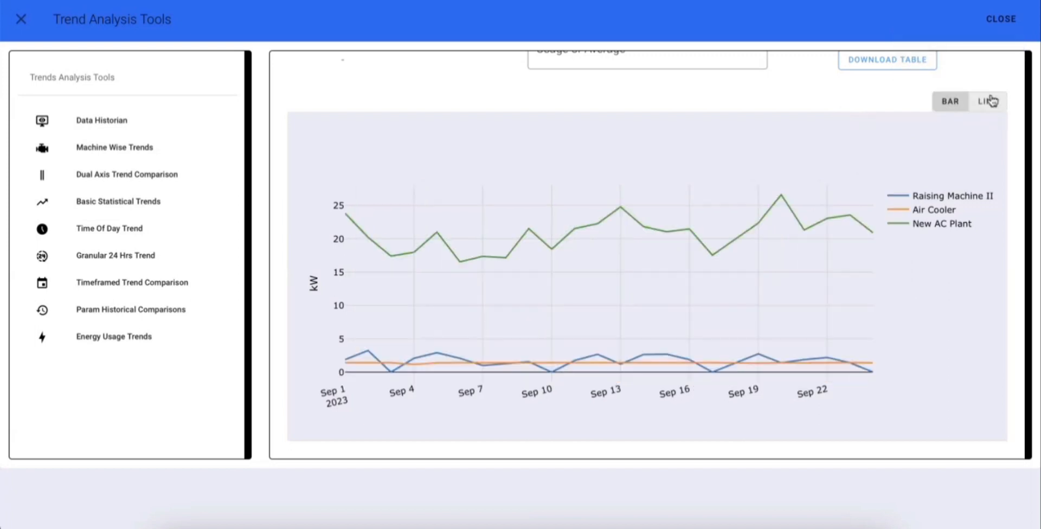
Switch the machine comparison chart back to bars, zoom in on about Sep 12 to 18, and zoom out one level
click(960, 113)
drag(588, 313, 744, 383)
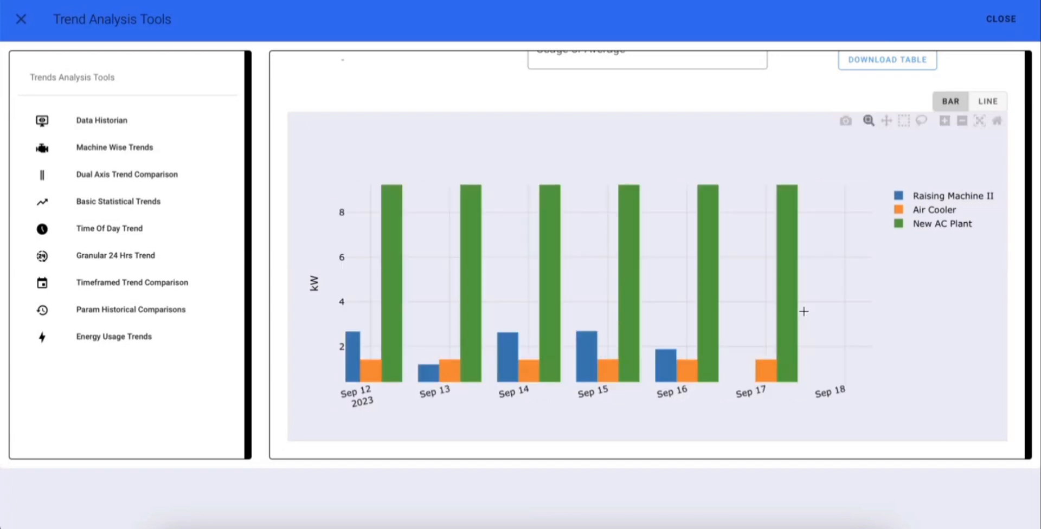
click(963, 120)
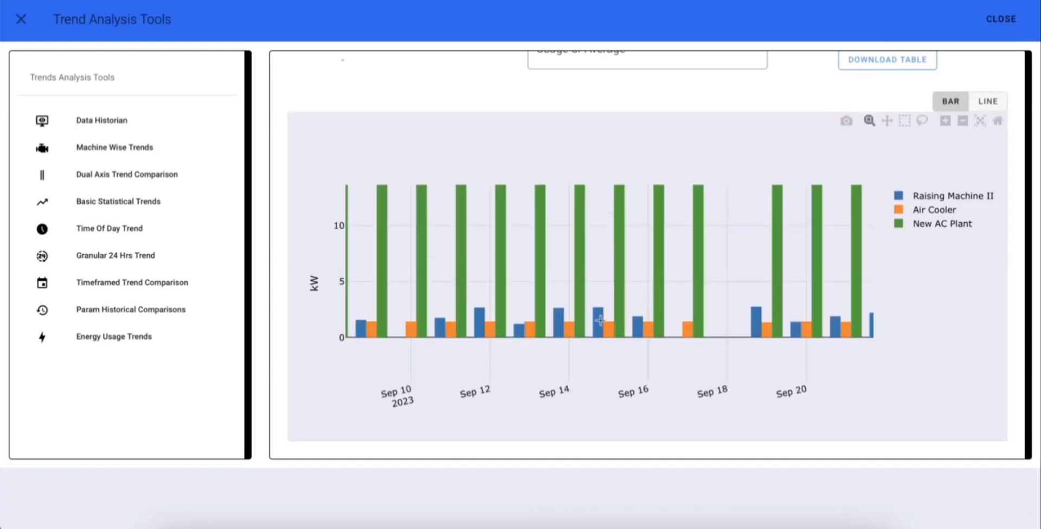
Set up a Basic Statistical Trends report for workspace Shed 2 & 3, machine Raising Machine II and parameter Active Energy Consumption
click(125, 203)
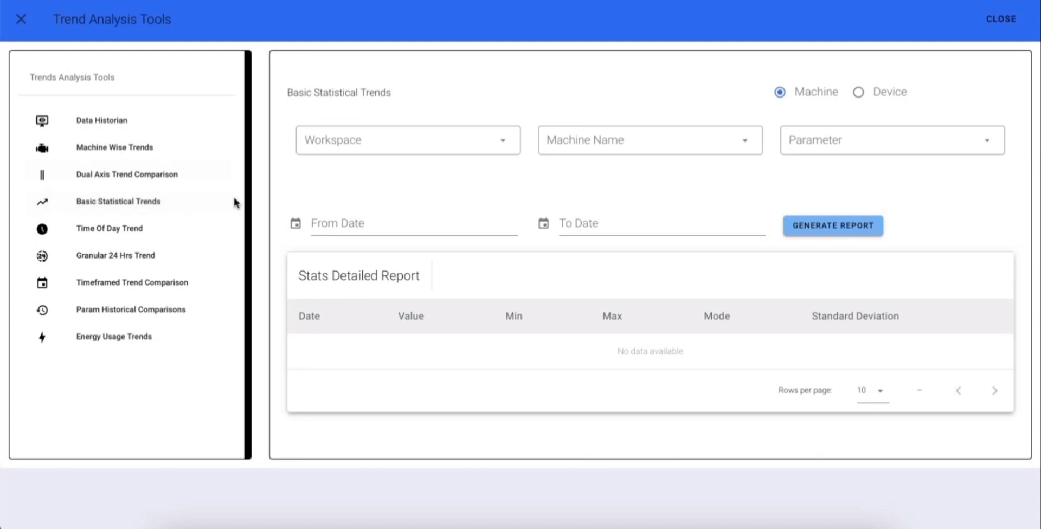
click(359, 151)
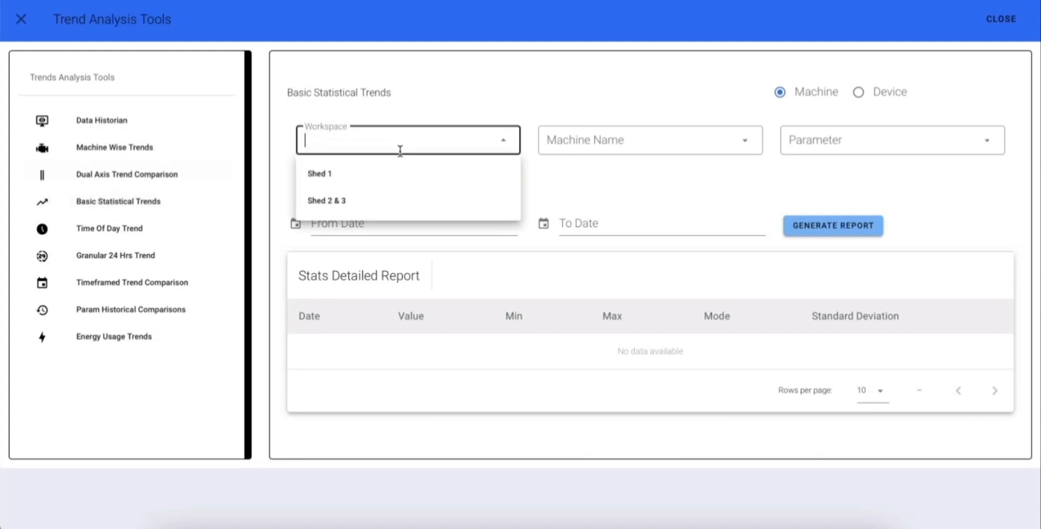
click(384, 214)
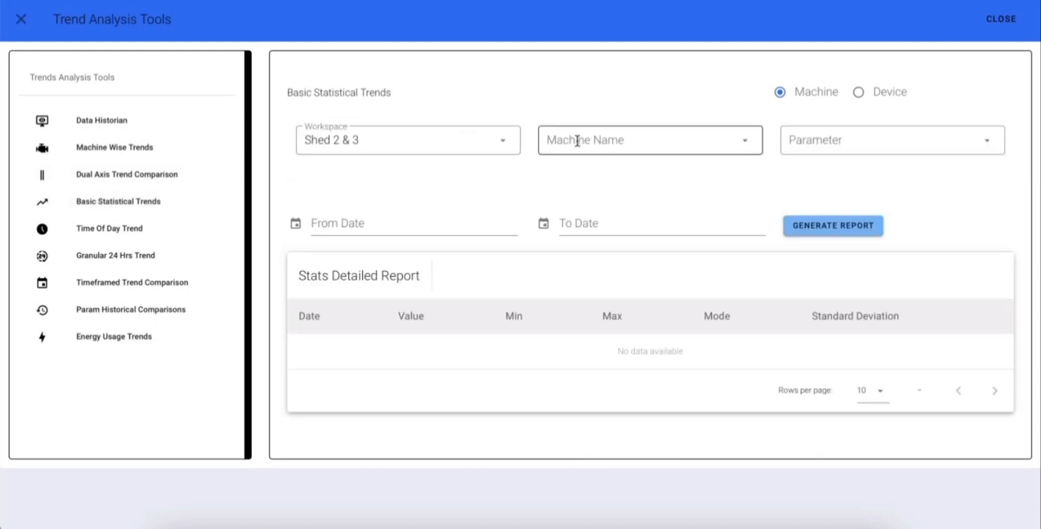
click(583, 142)
click(609, 175)
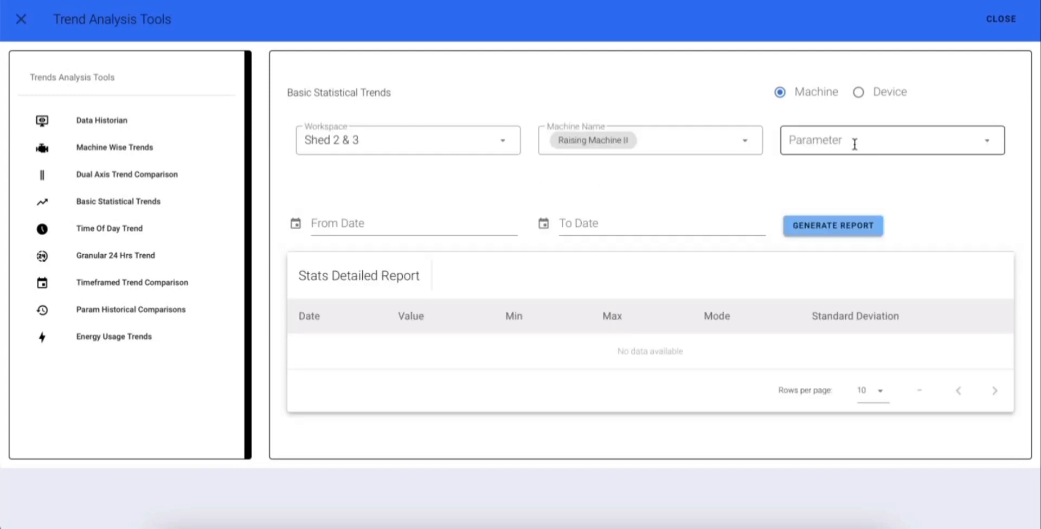
click(853, 142)
click(827, 179)
Set the statistical report period from 2023-09-01 to 2023-09-26 and generate the report
click(335, 229)
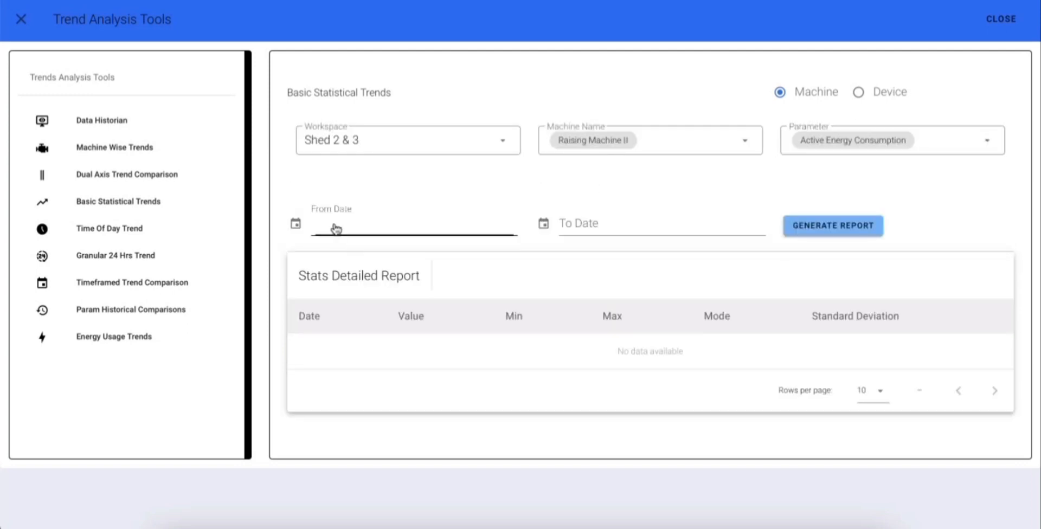
click(367, 224)
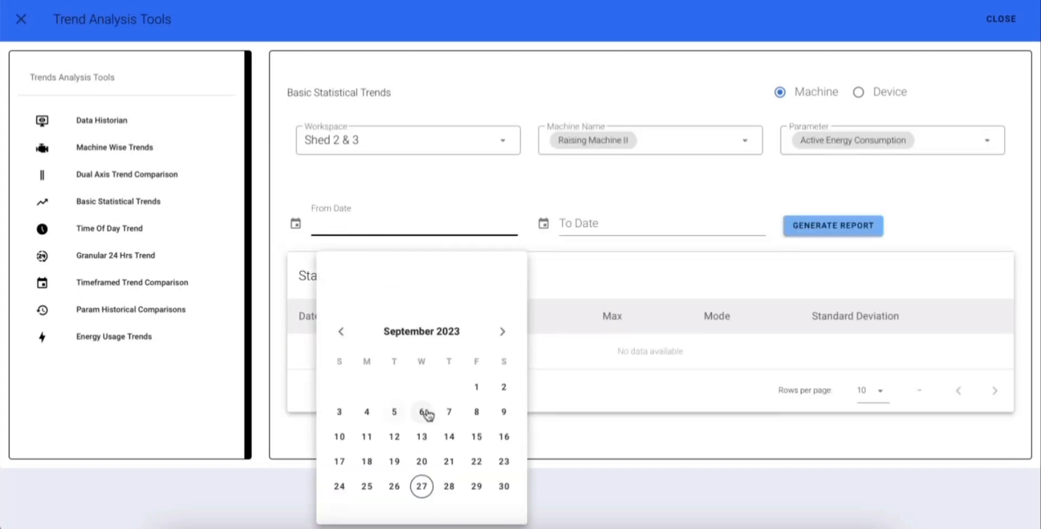
click(474, 388)
click(588, 237)
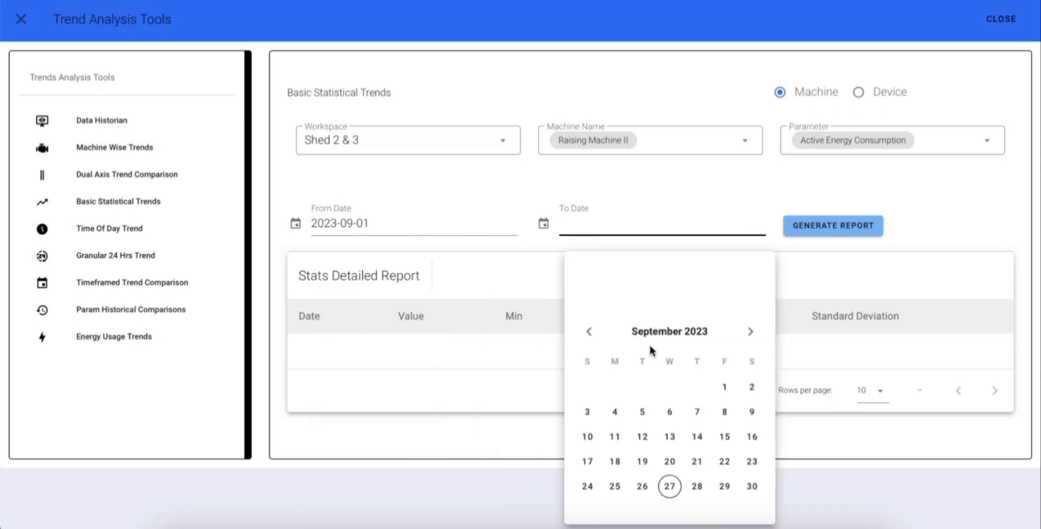
click(645, 487)
click(839, 234)
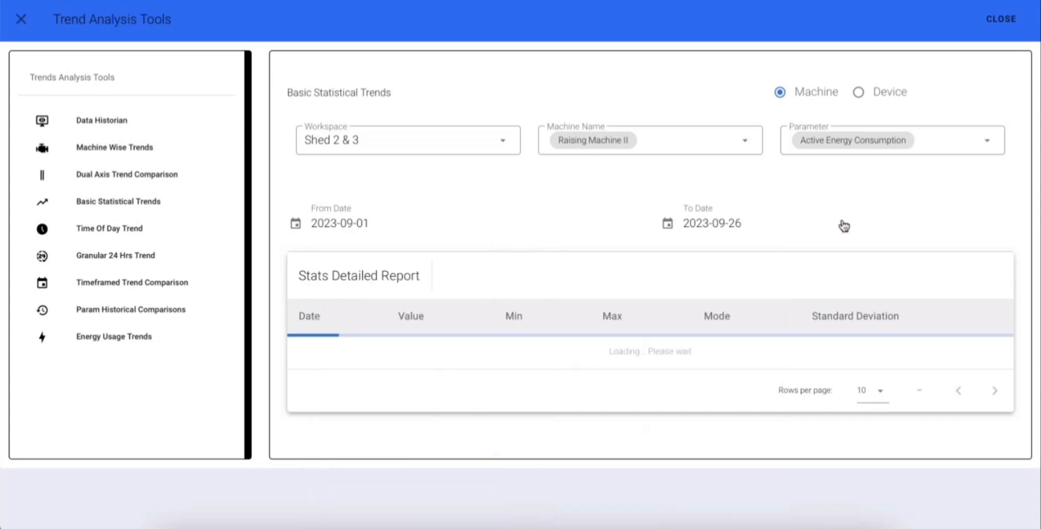
Examine the daily energy consumption chart and the Stats Detailed Report table for Raising Machine II
scroll(675, 340, down, 2)
scroll(674, 340, down, 2)
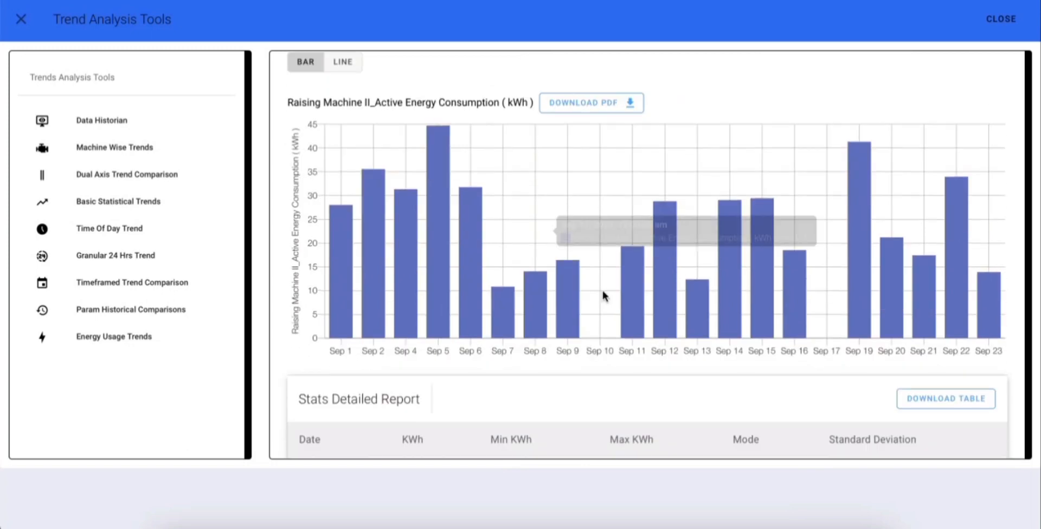
scroll(604, 292, up, 1)
scroll(630, 286, down, 1)
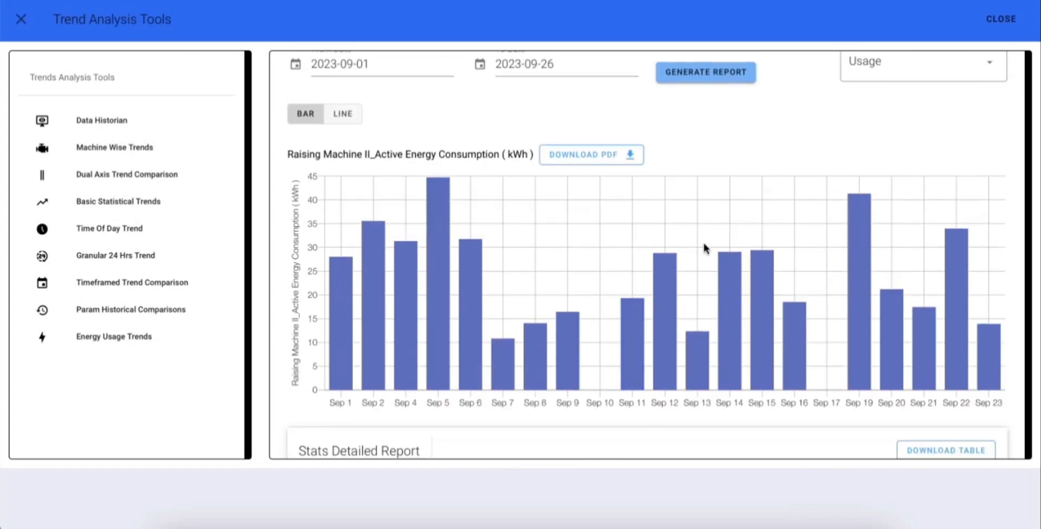
scroll(704, 246, down, 4)
scroll(612, 348, down, 2)
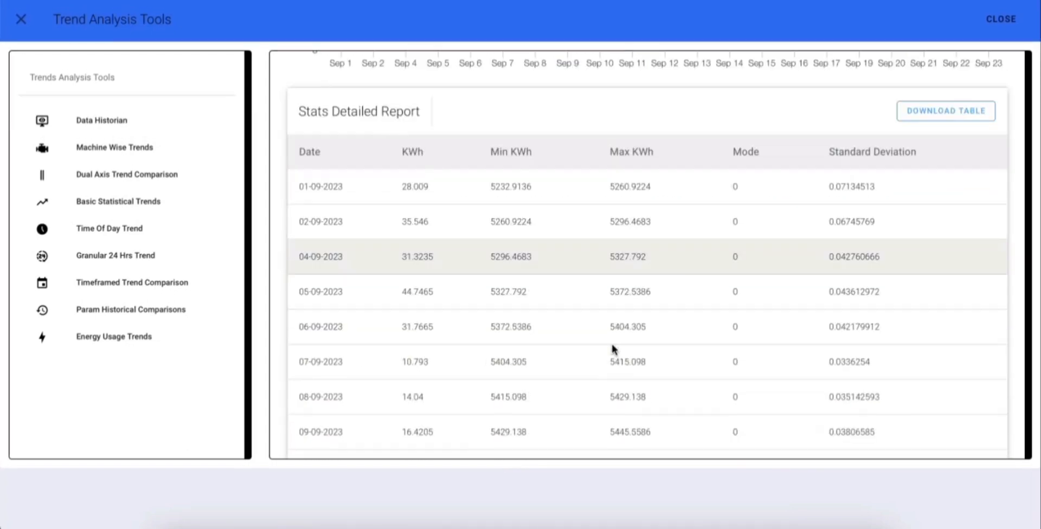
scroll(611, 348, up, 1)
scroll(611, 349, down, 2)
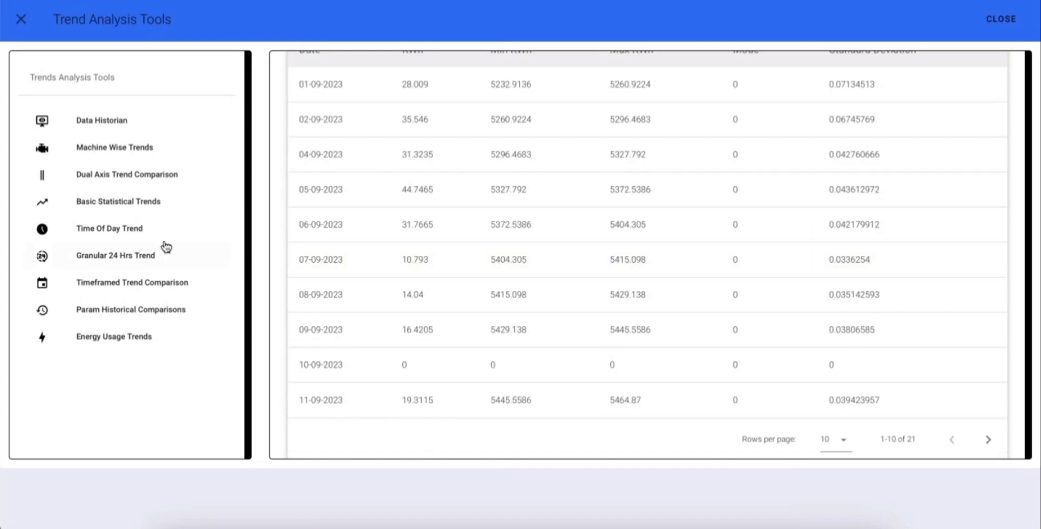
Start a Time of Day Trend for workspace Shed 1 and machine EB incomer
click(179, 230)
click(391, 146)
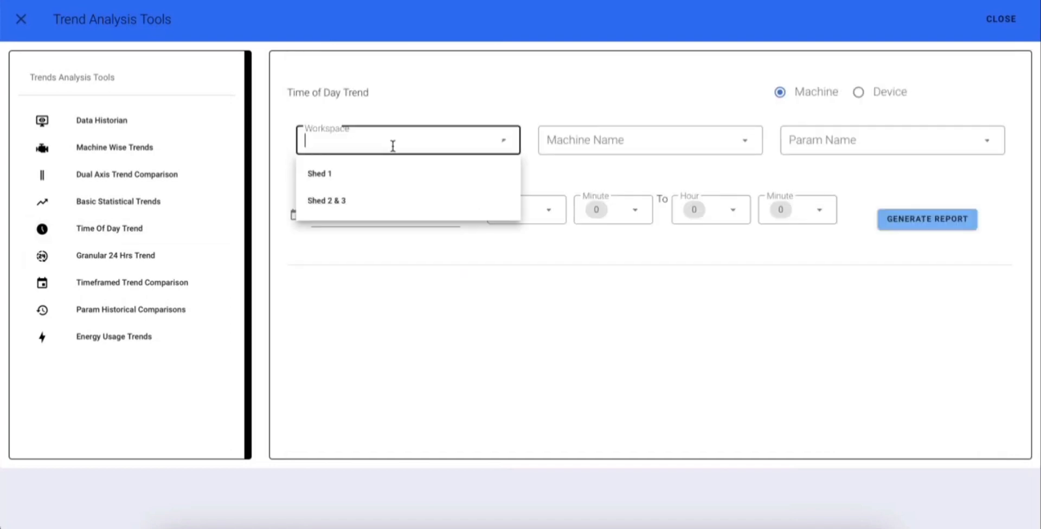
click(360, 177)
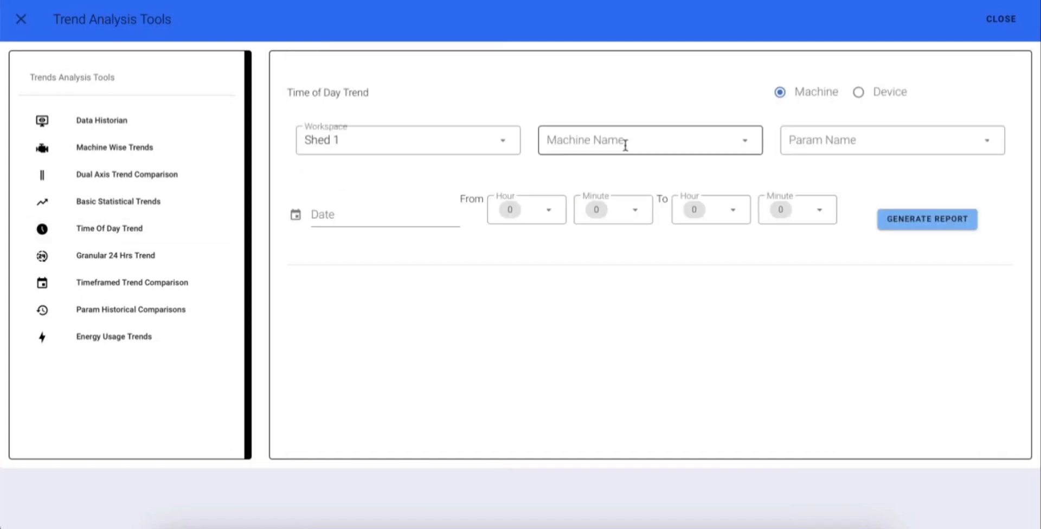
click(608, 140)
click(627, 182)
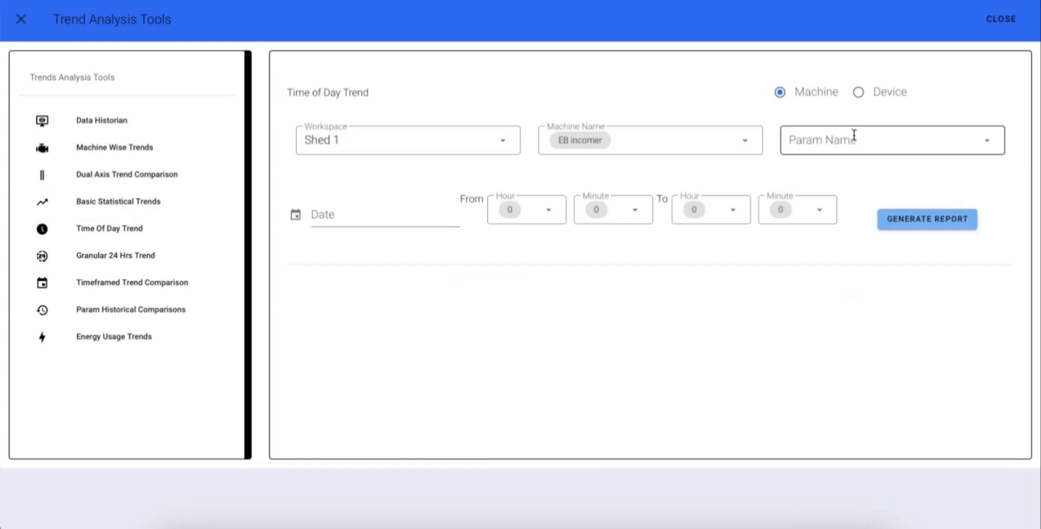
Select Power Factor, VAR Y phase, VAR B phase, VA R phase and VA Y phase as the trend parameters
click(851, 141)
click(835, 190)
click(802, 220)
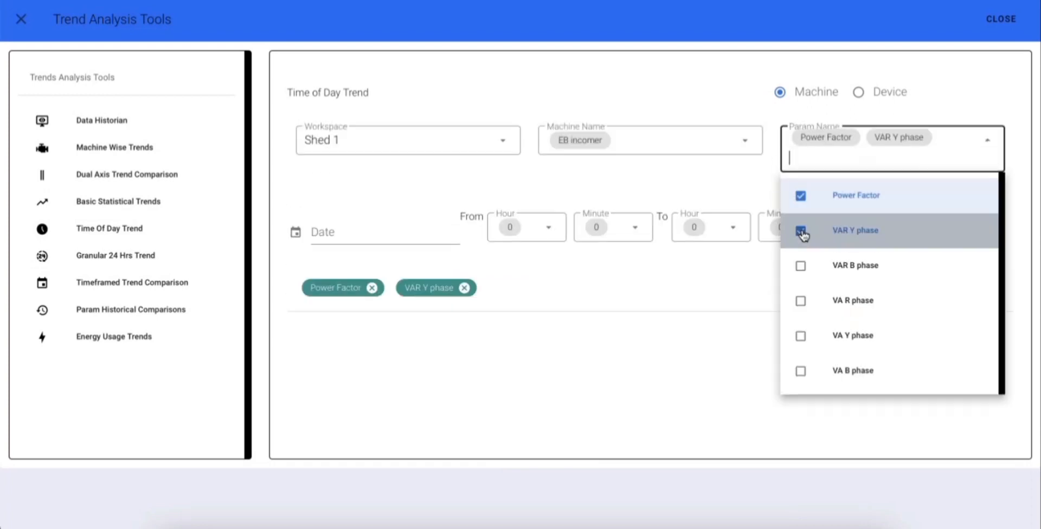
click(803, 266)
click(804, 317)
click(801, 353)
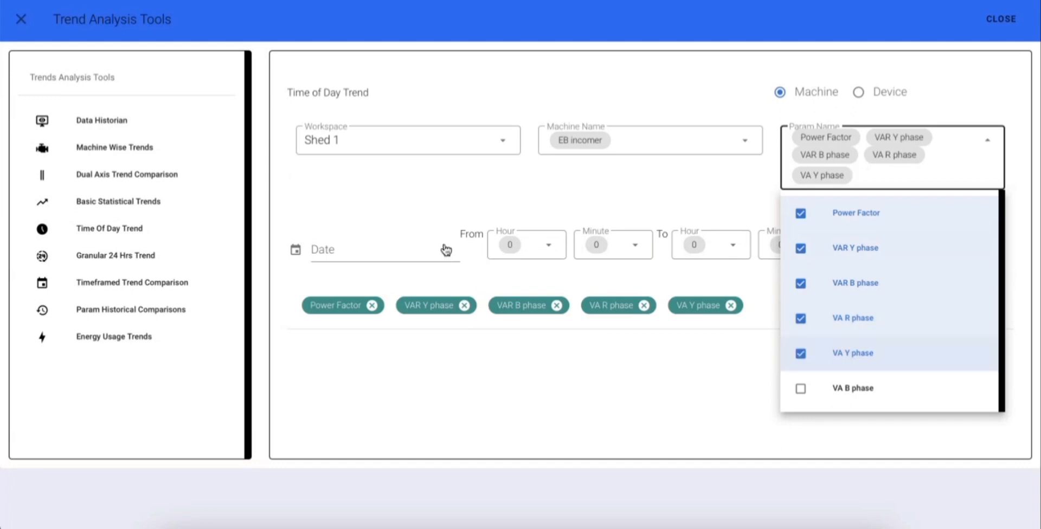
Set the Time of Day Trend date to 2023-09-13 and keep 0 as the starting hour
click(360, 254)
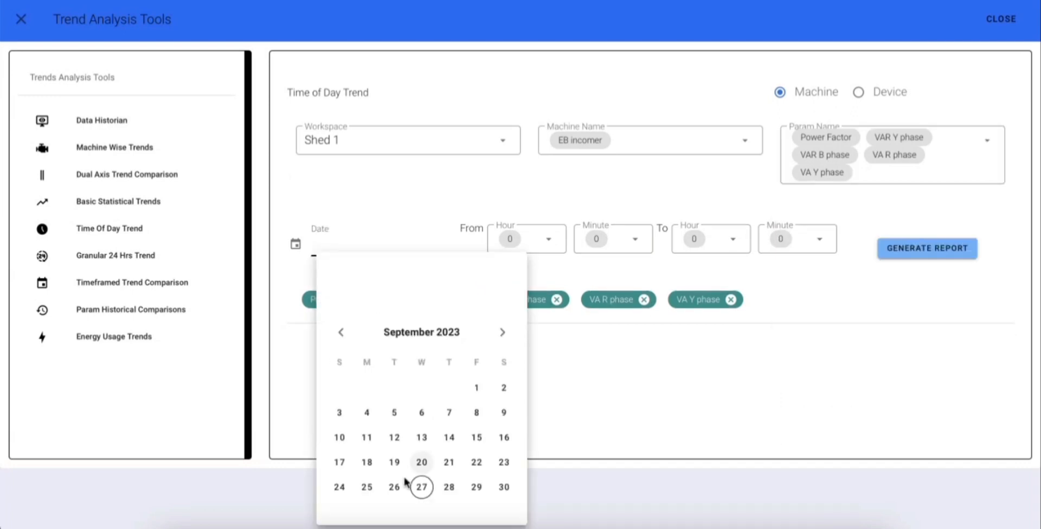
click(423, 440)
click(542, 235)
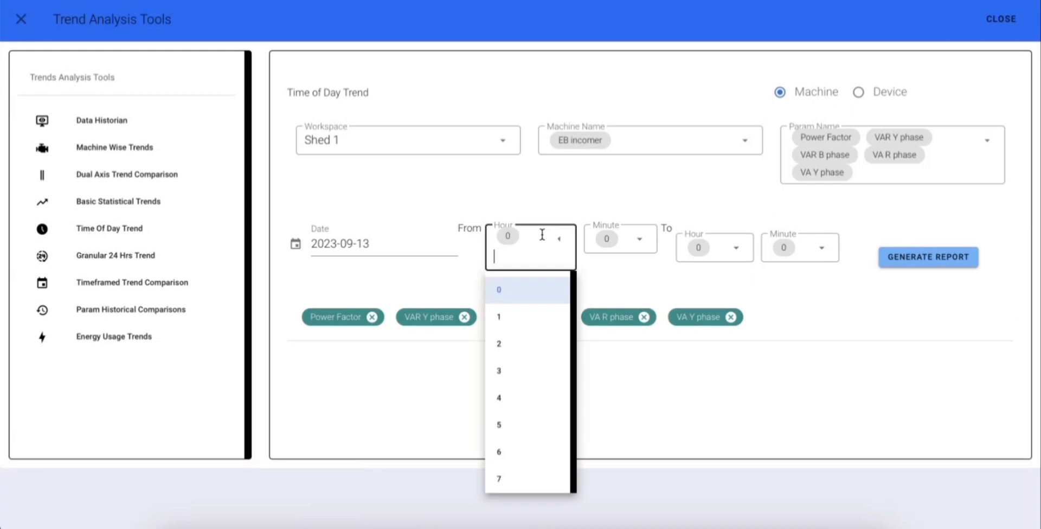
click(525, 297)
Set the end time to hour 23, minute 59 and generate the Time of Day comparison chart
click(727, 247)
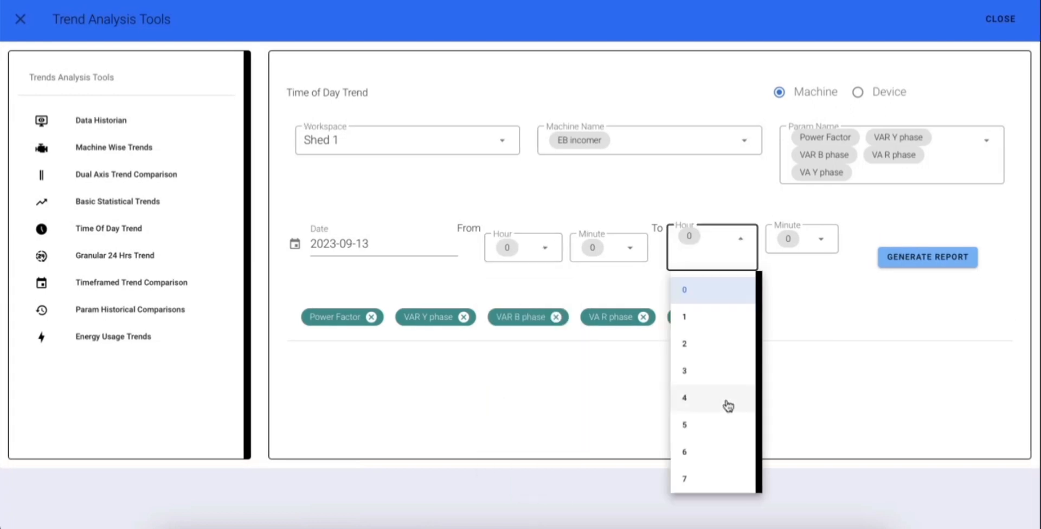
scroll(713, 404, down, 8)
click(707, 465)
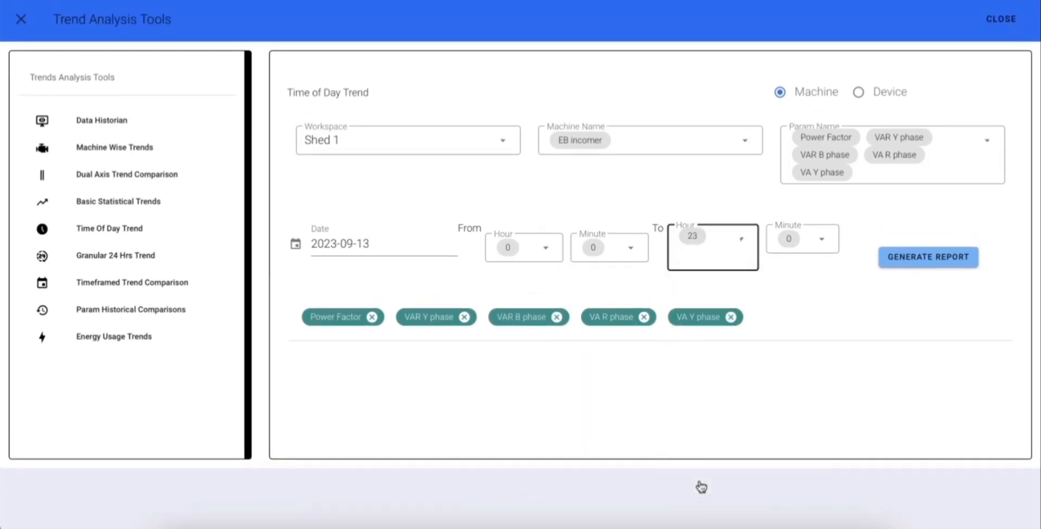
click(822, 239)
scroll(811, 400, down, 15)
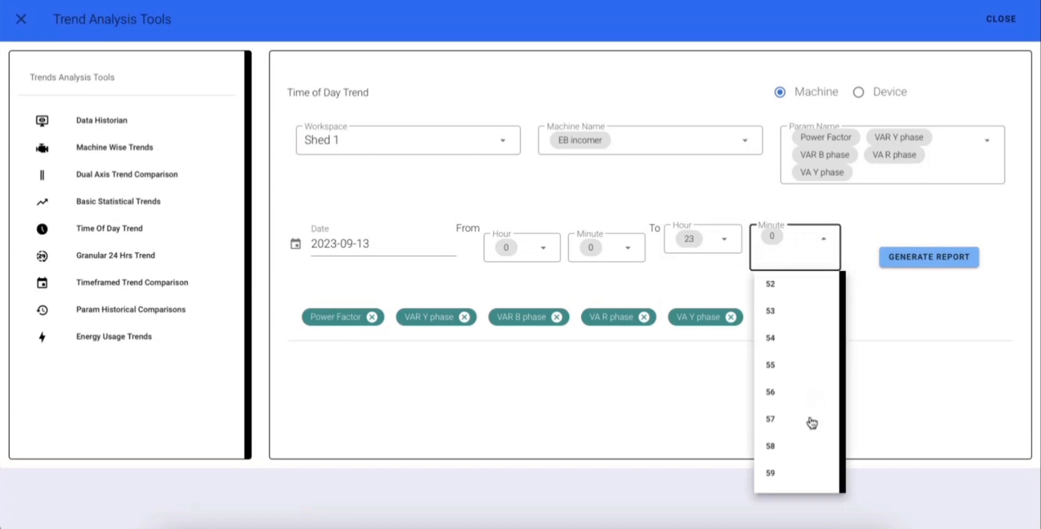
click(789, 477)
click(963, 260)
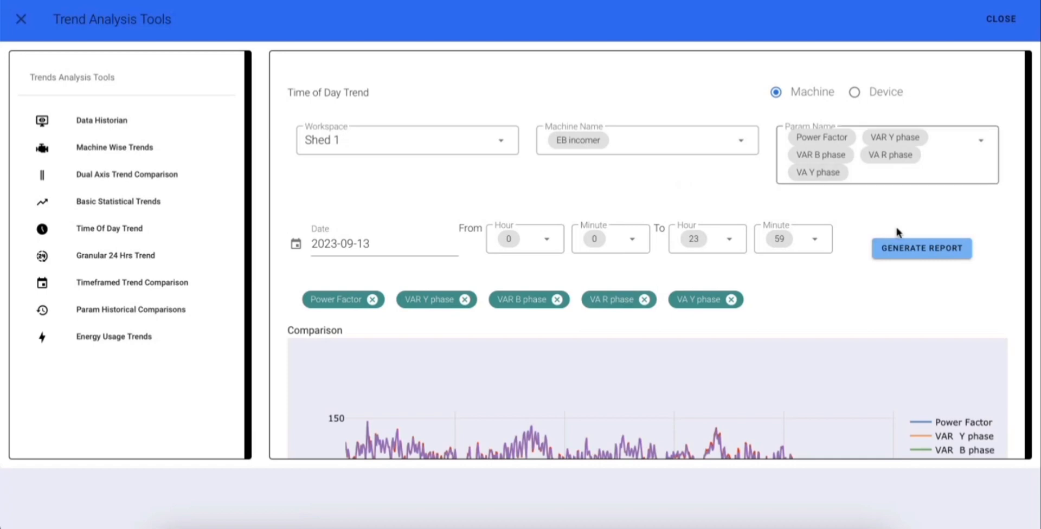
scroll(853, 311, down, 4)
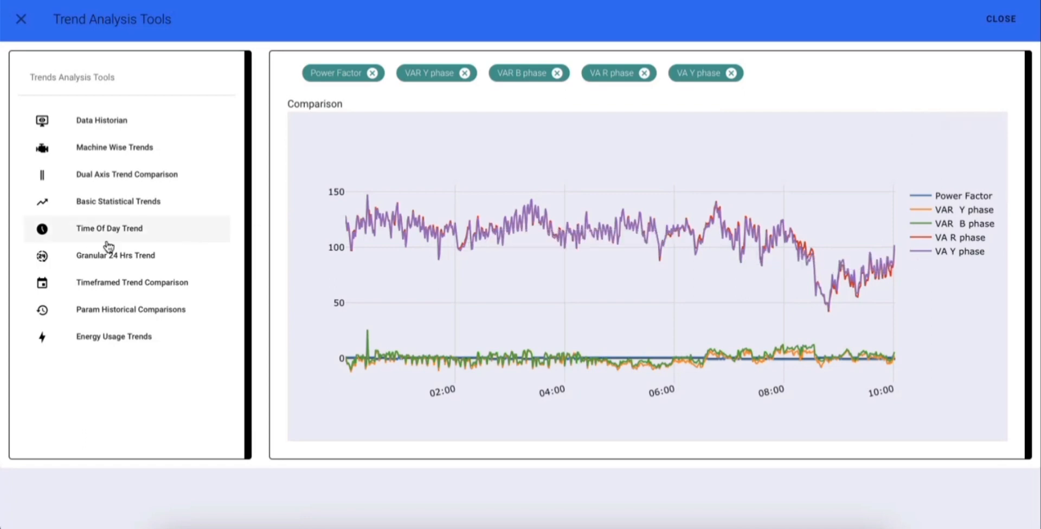
View the Granular 24 Hrs Trend and Timeframed Trend Comparison tools
click(113, 260)
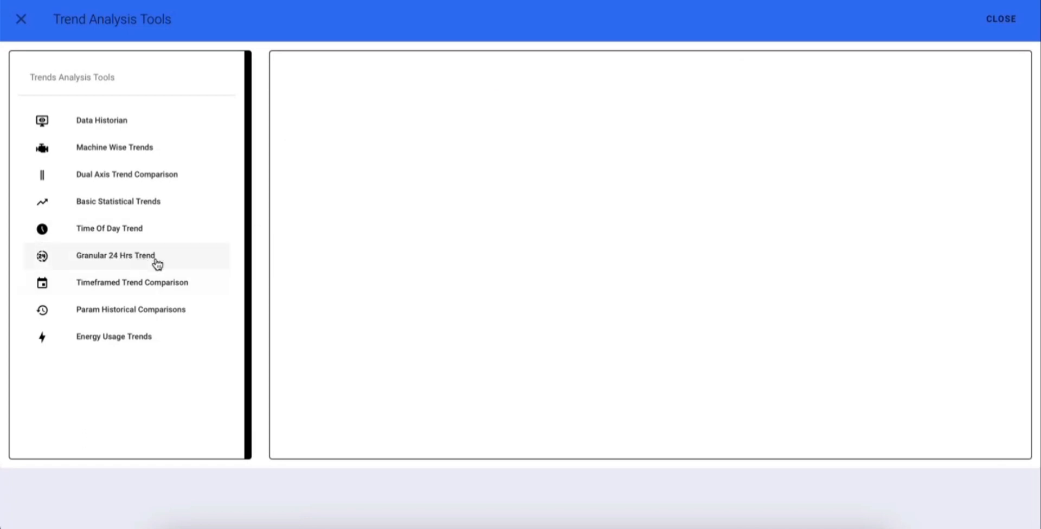
click(115, 284)
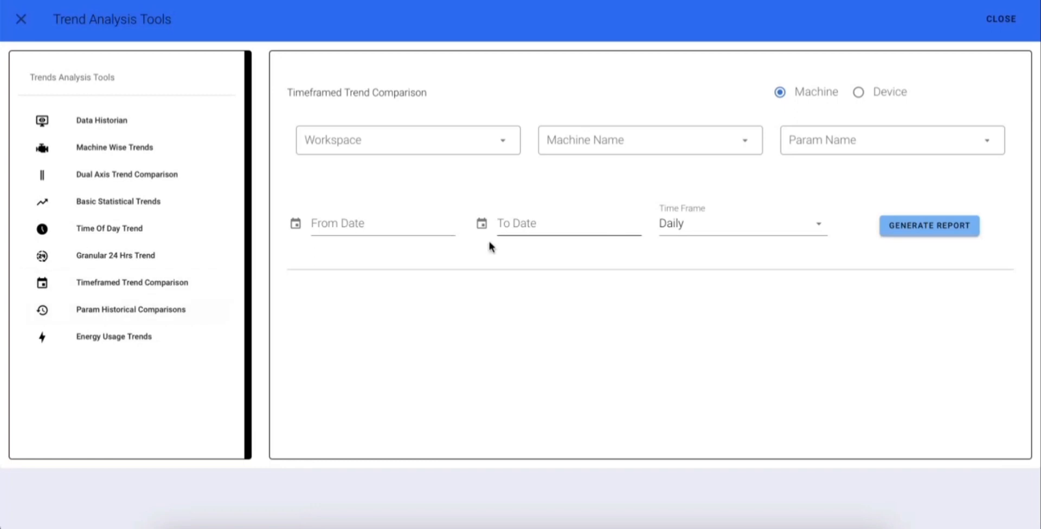
In Param Historical Comparisons, choose workspace Shed 2 & 3, device New Sizing and device parameter Active Power
click(141, 322)
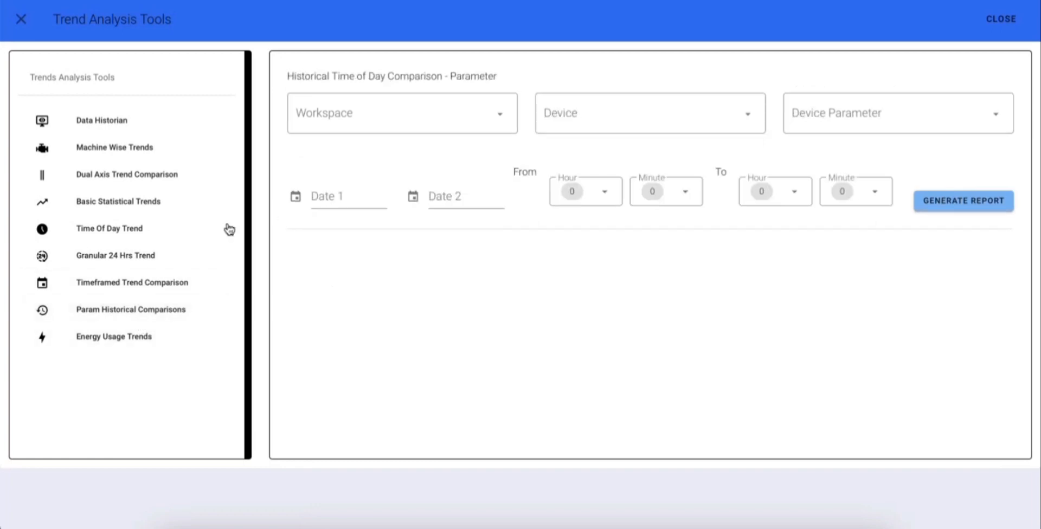
click(388, 130)
click(360, 163)
click(604, 128)
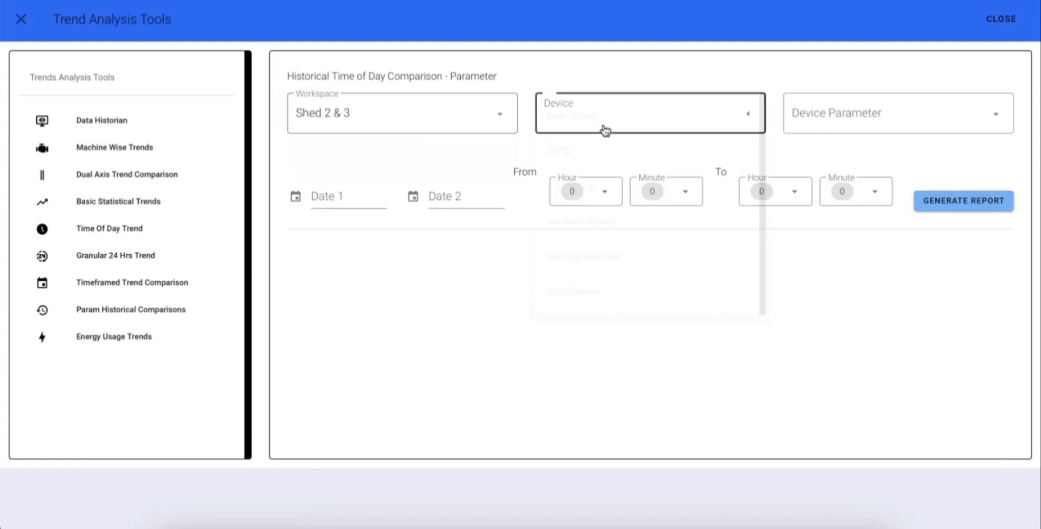
click(600, 126)
click(857, 121)
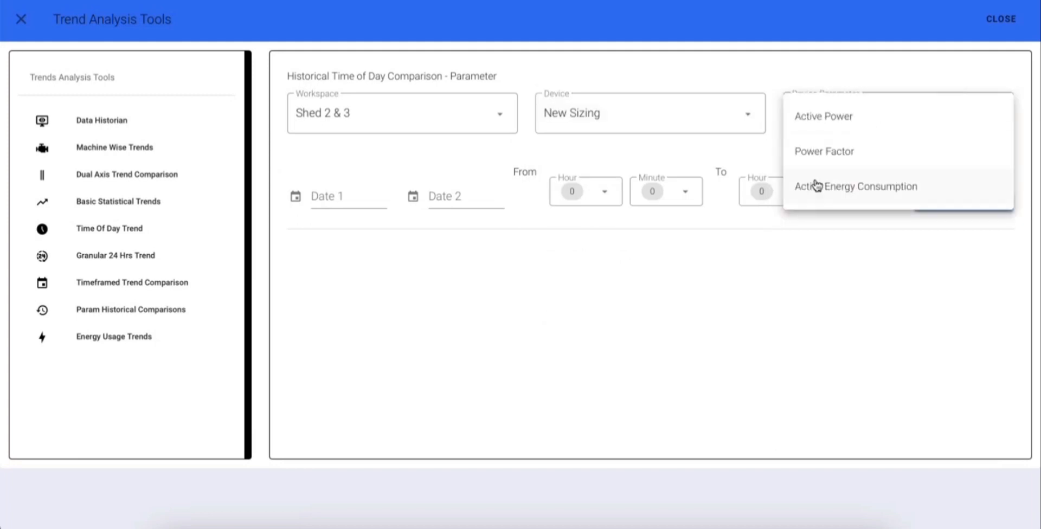
click(818, 116)
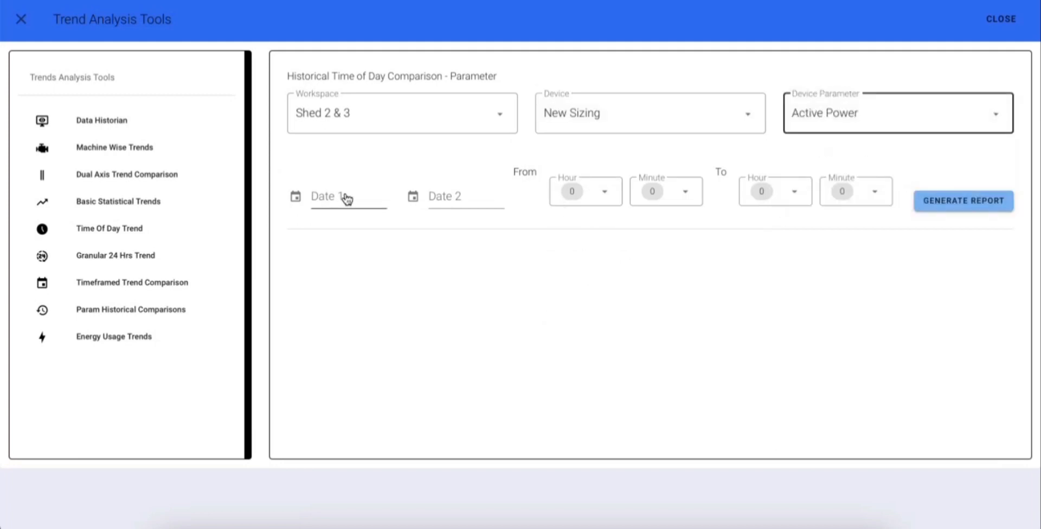
View the Date 1 calendar without picking a date, and open the Energy Usage Trends tool
click(365, 202)
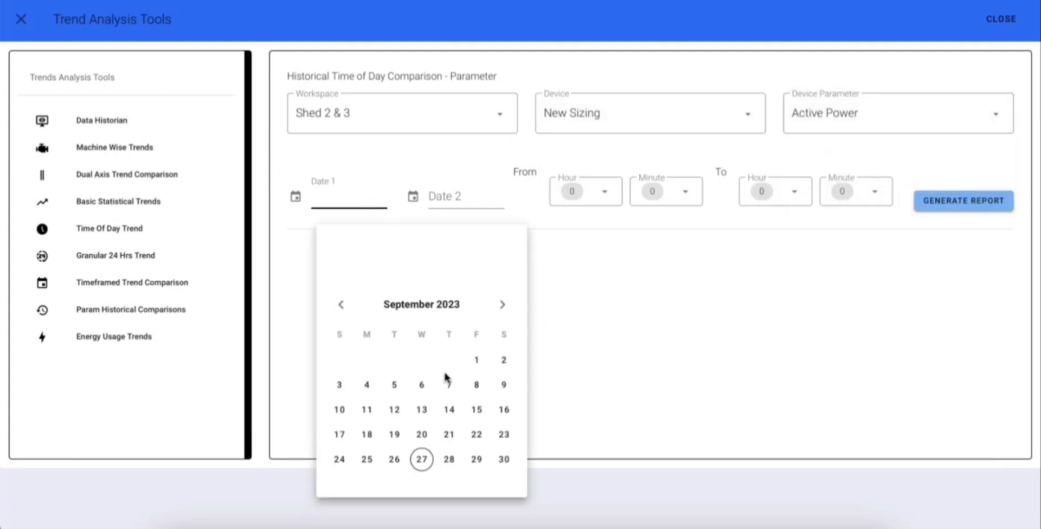
click(637, 322)
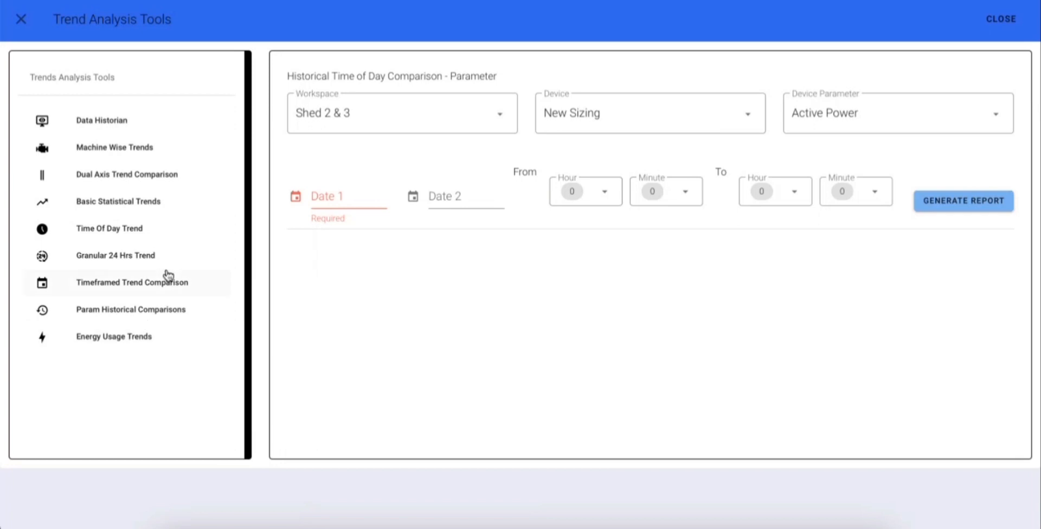
click(109, 338)
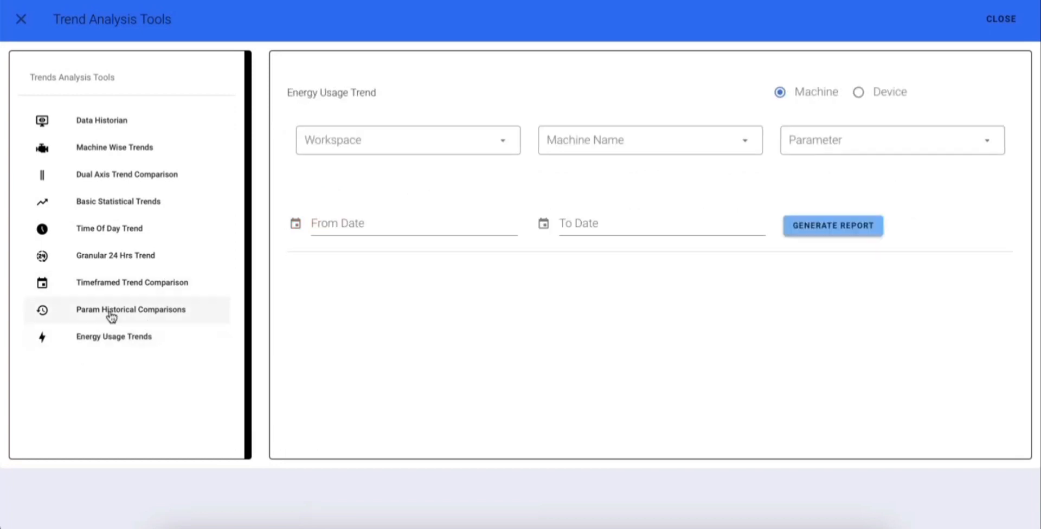
View the Energy Usage Trend selection fields and From Date calendar without setting anything, and close Trend Analysis Tools
click(100, 345)
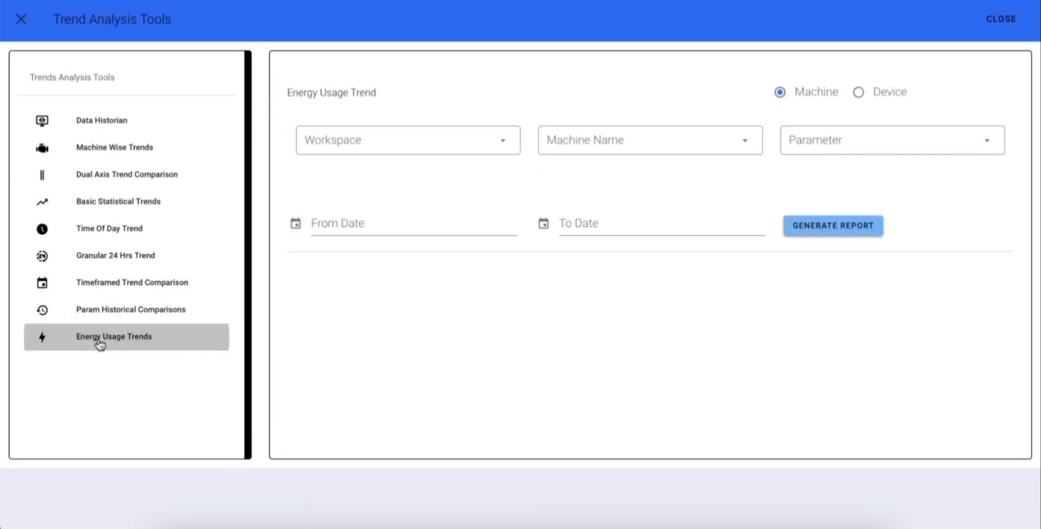
click(404, 142)
click(643, 140)
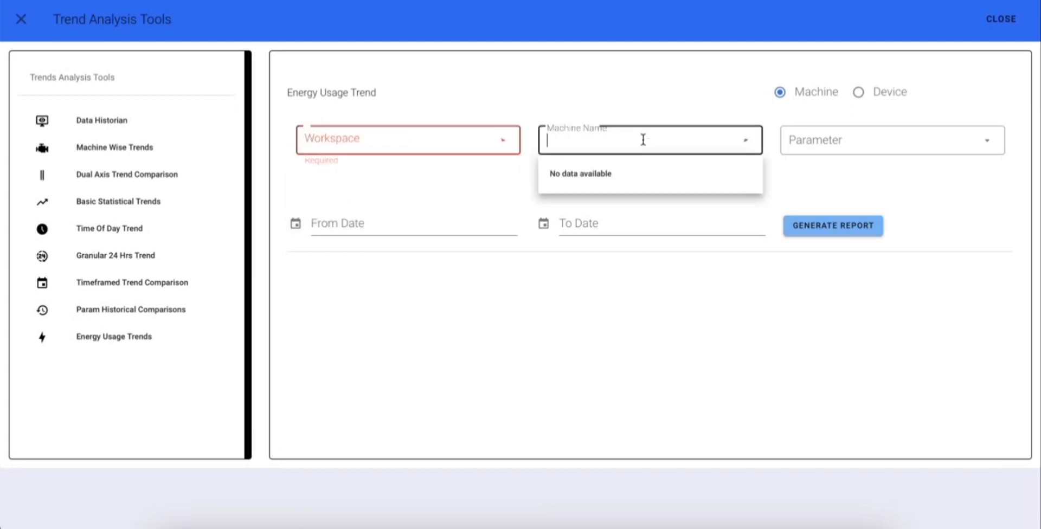
click(865, 138)
click(382, 231)
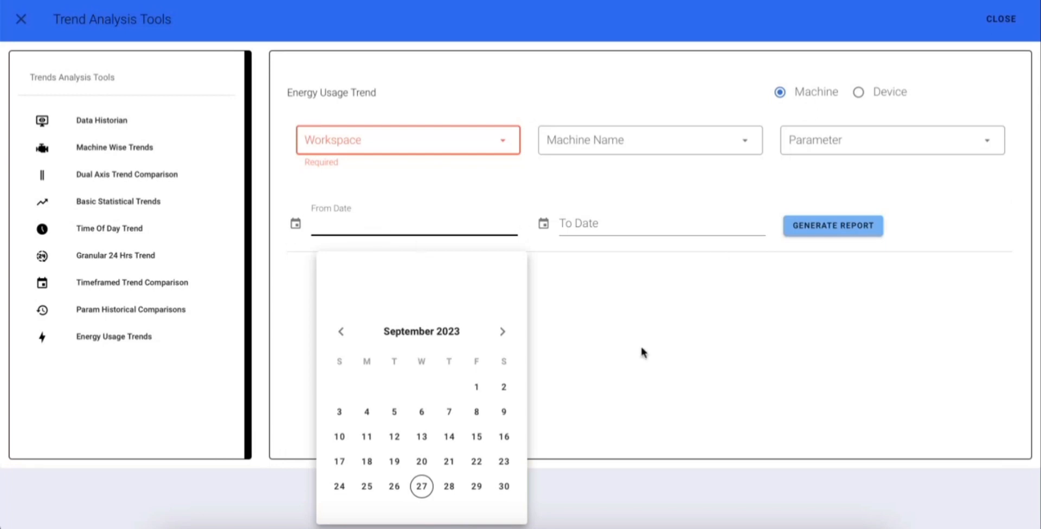
click(613, 275)
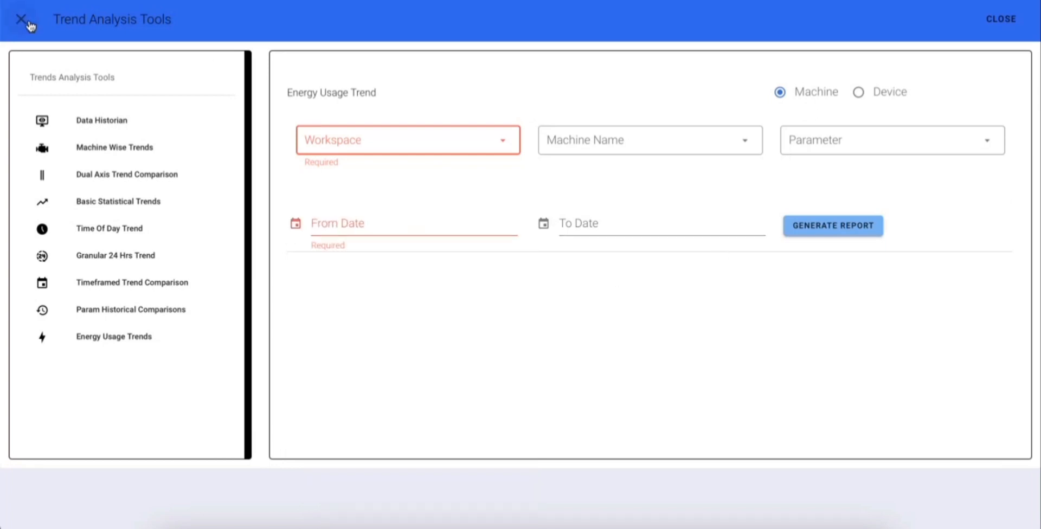
click(28, 23)
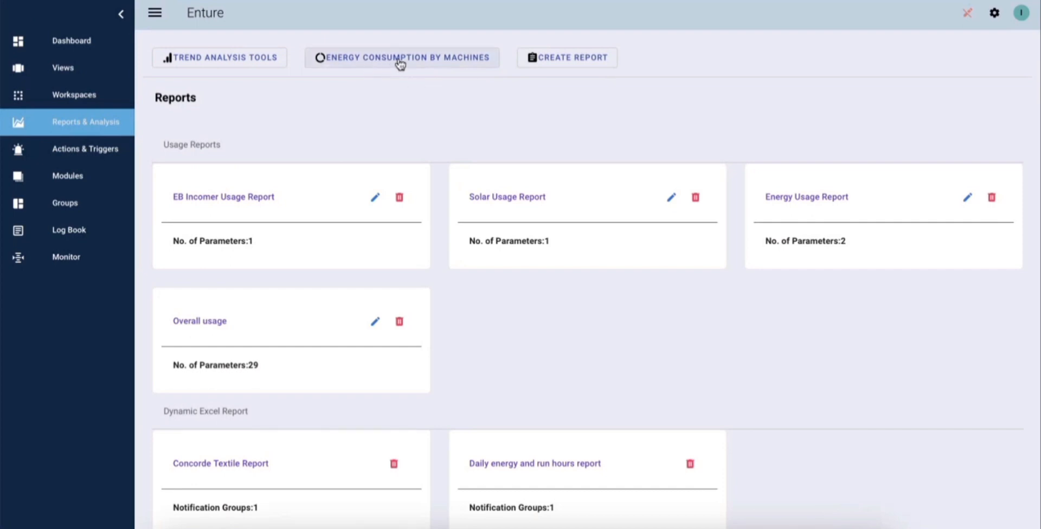
Open Energy Consumption By Machines and run its report with the date range Last 6 Months
click(422, 61)
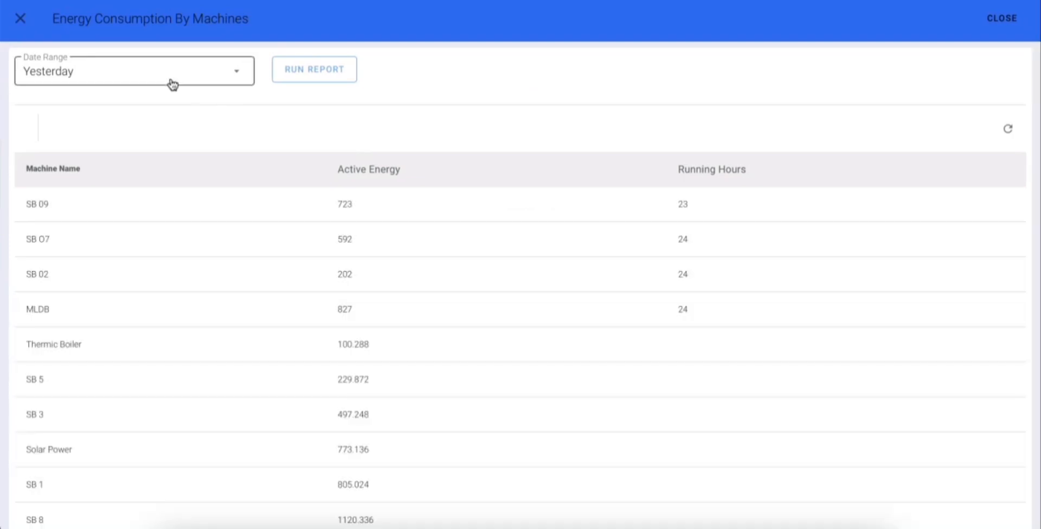
click(170, 84)
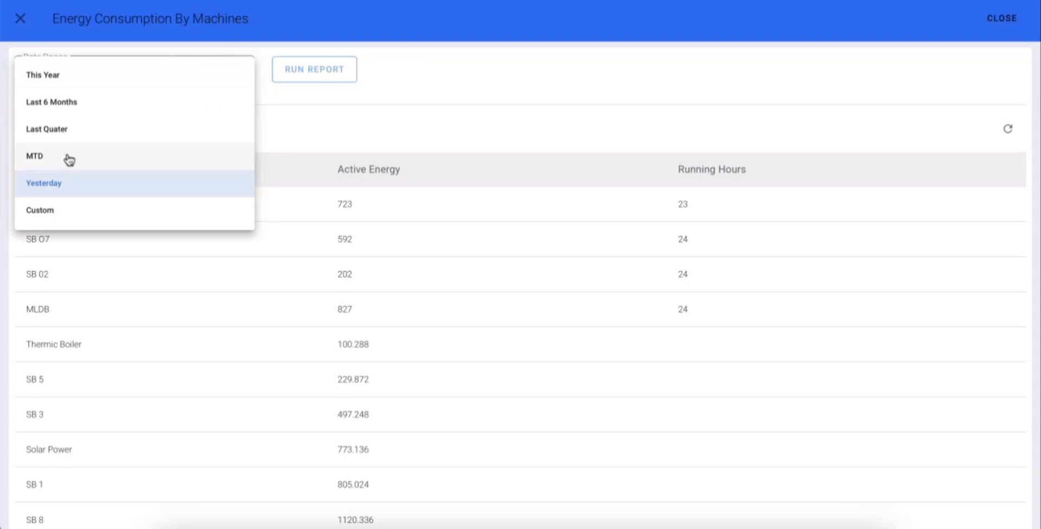
click(83, 214)
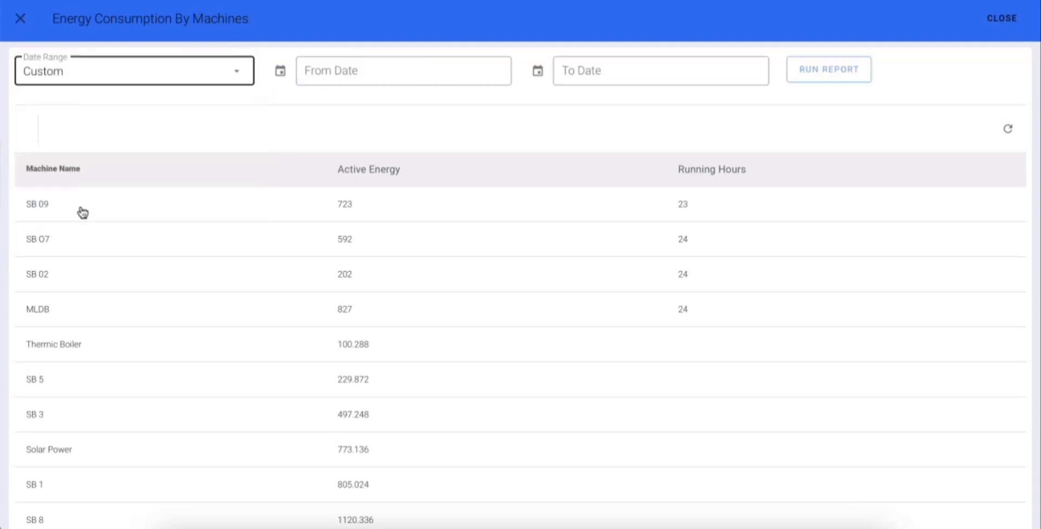
click(207, 80)
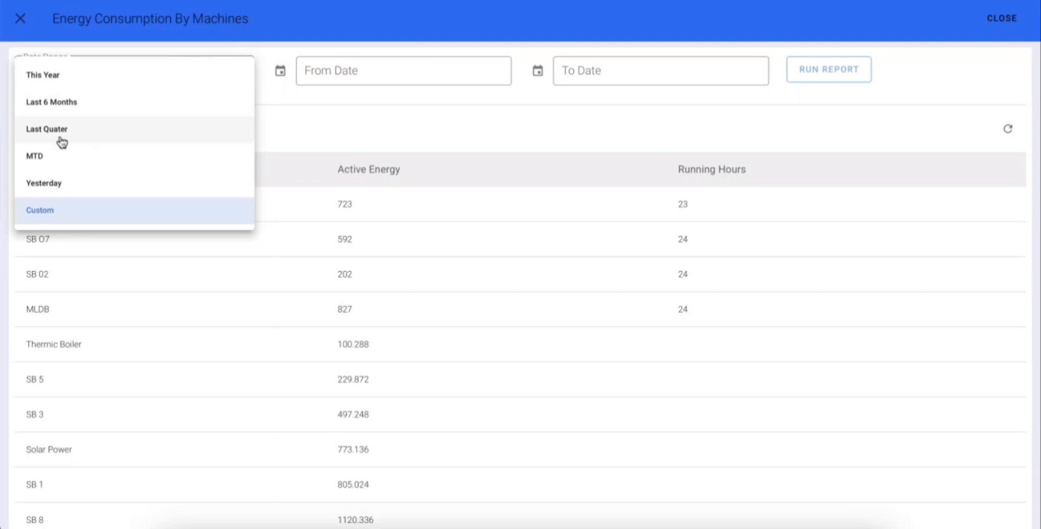
click(52, 109)
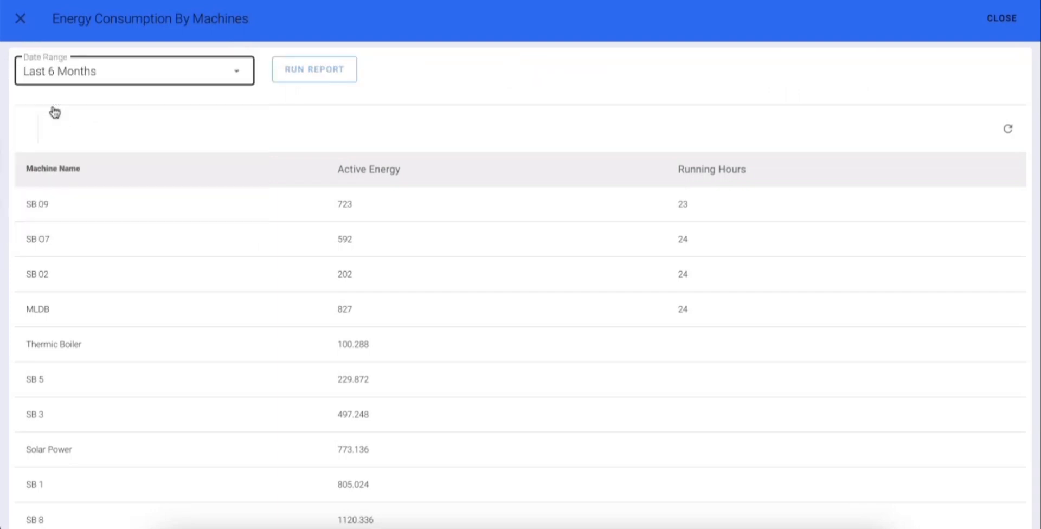
click(305, 80)
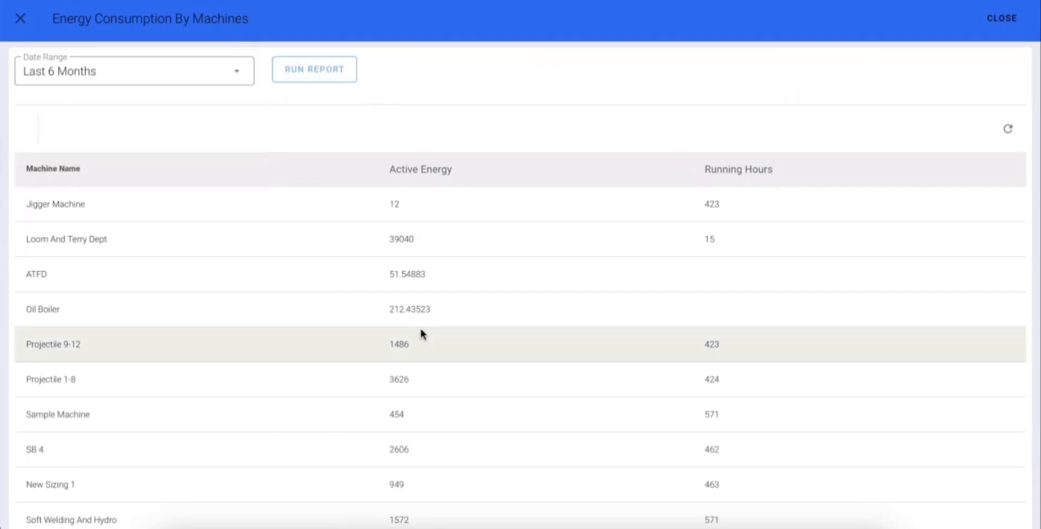
Set the energy consumption table's rows per page to All and look through the machine rows
scroll(421, 329, down, 2)
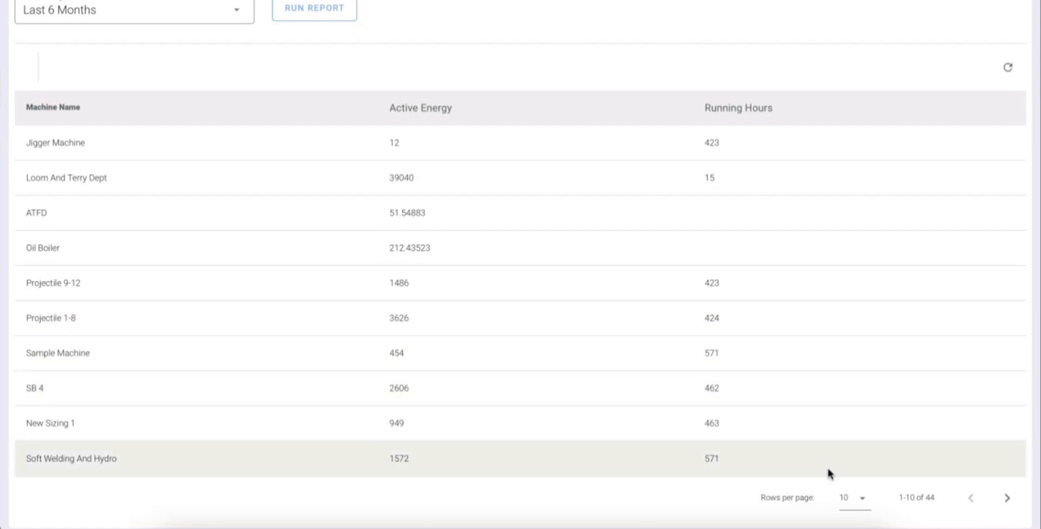
click(857, 503)
click(858, 507)
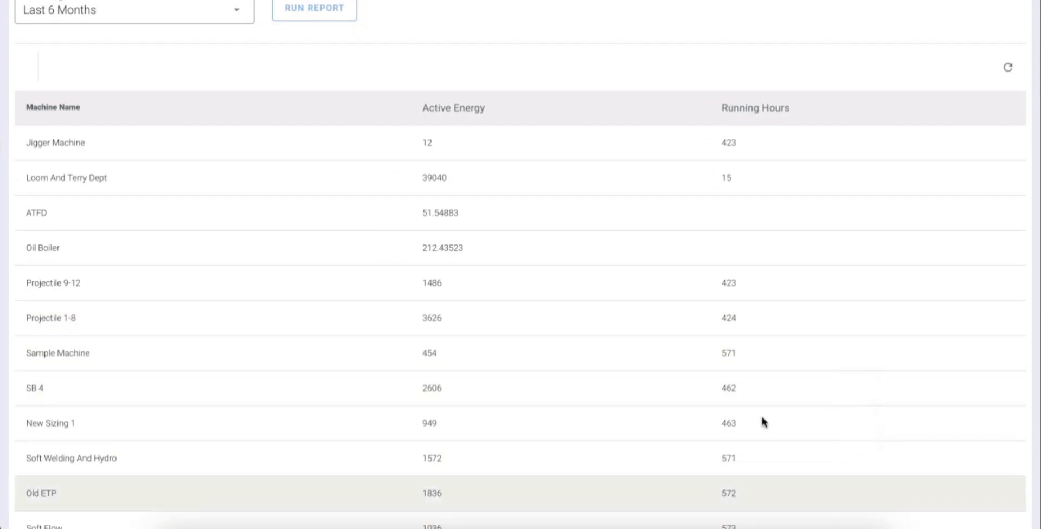
scroll(720, 379, down, 10)
scroll(758, 323, down, 10)
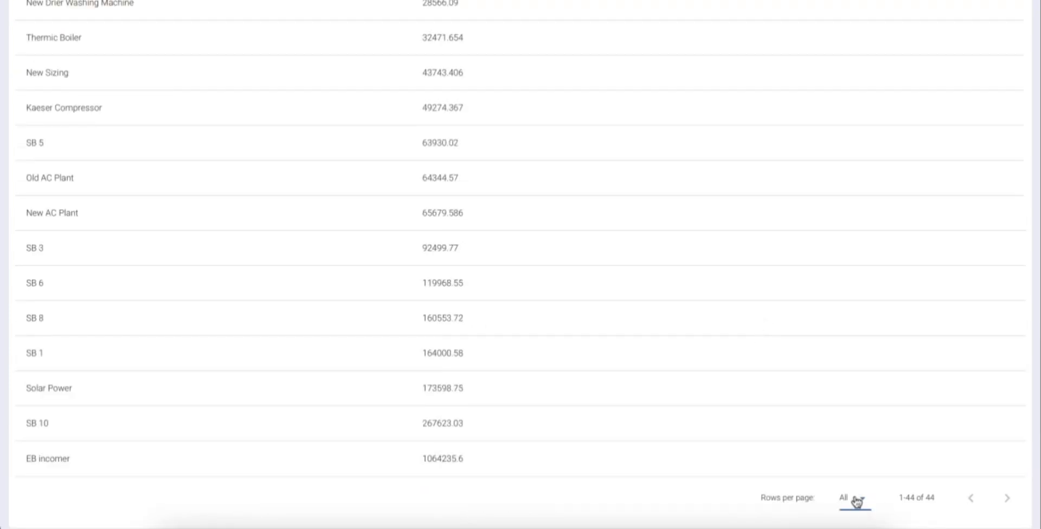
Switch the table's rows per page to 5, 10 and 15 in turn, and restore All
click(856, 501)
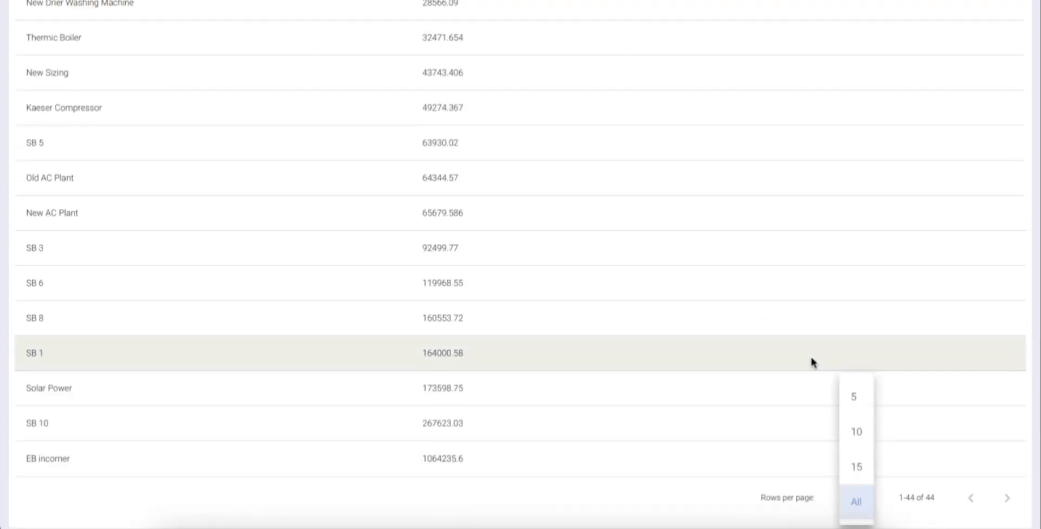
click(855, 406)
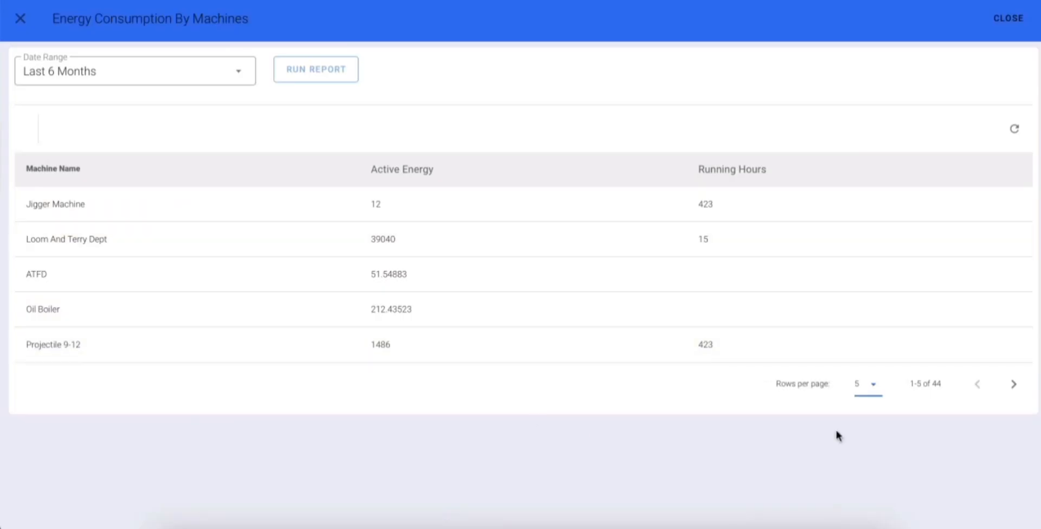
click(866, 386)
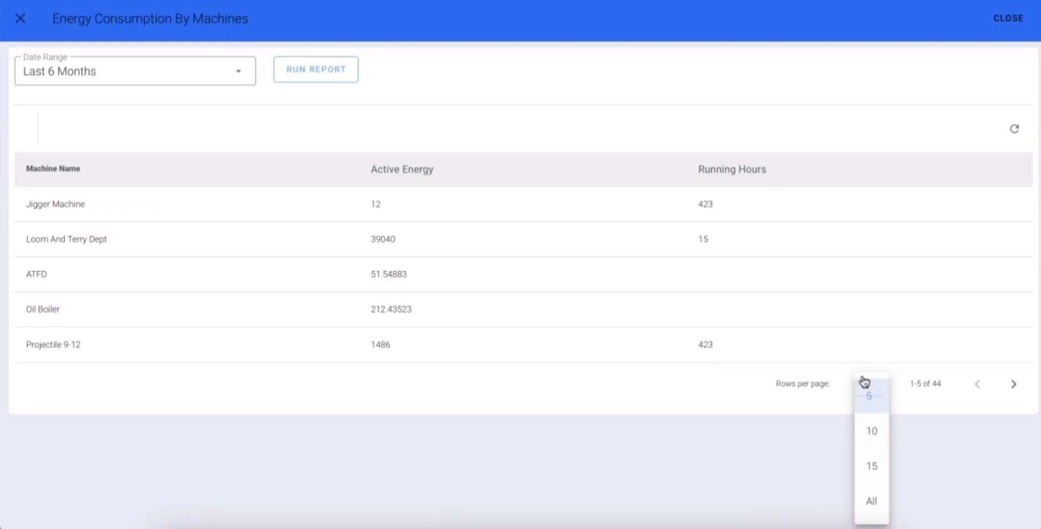
click(870, 432)
scroll(673, 341, down, 2)
click(857, 497)
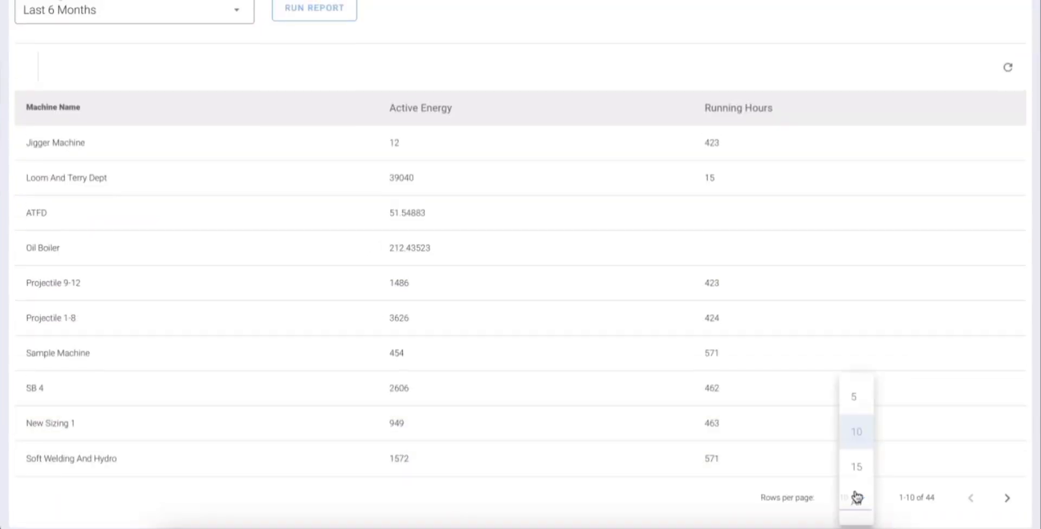
click(857, 467)
scroll(862, 455, down, 3)
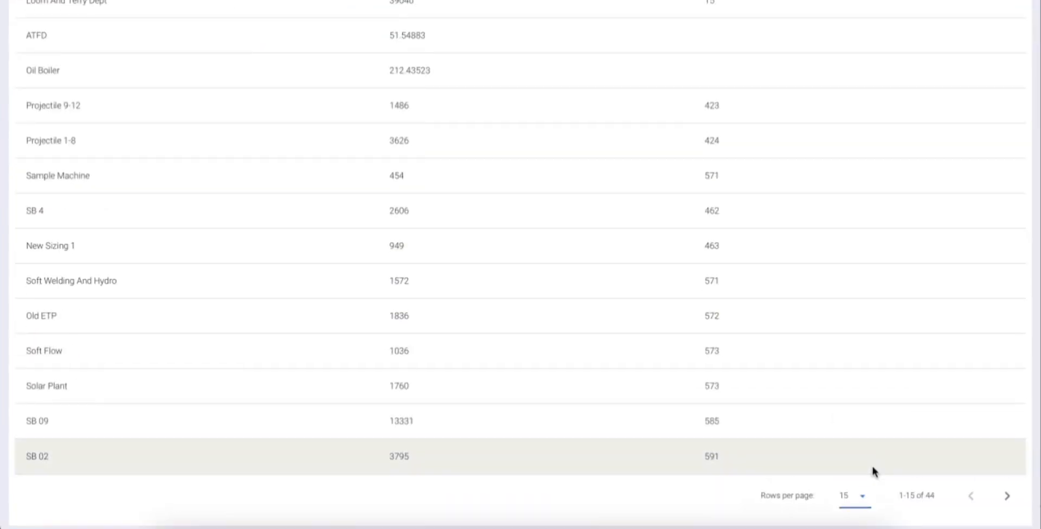
click(859, 497)
click(855, 502)
Try the date ranges Last Quater and MTD for the energy report, and switch to Custom
scroll(651, 390, up, 2)
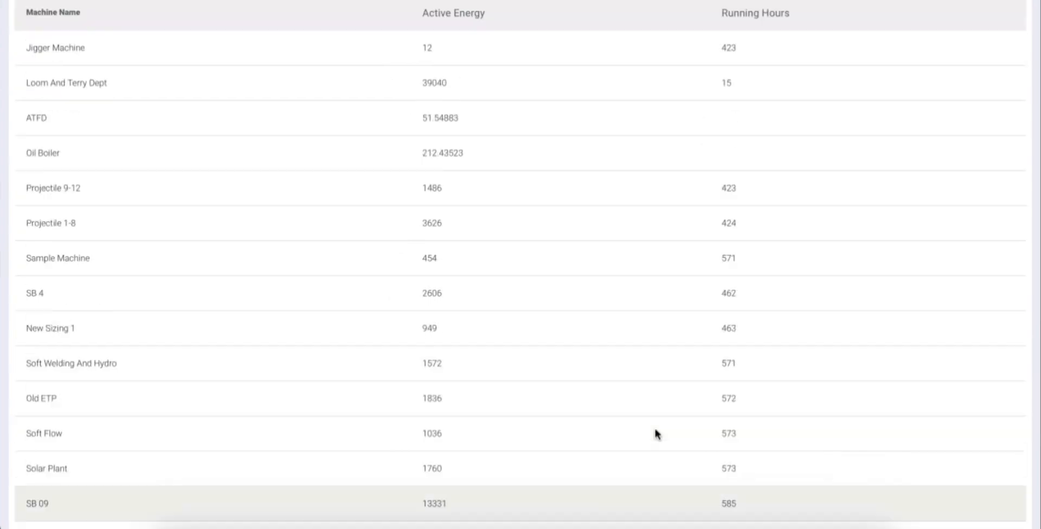
scroll(657, 433, up, 3)
click(181, 76)
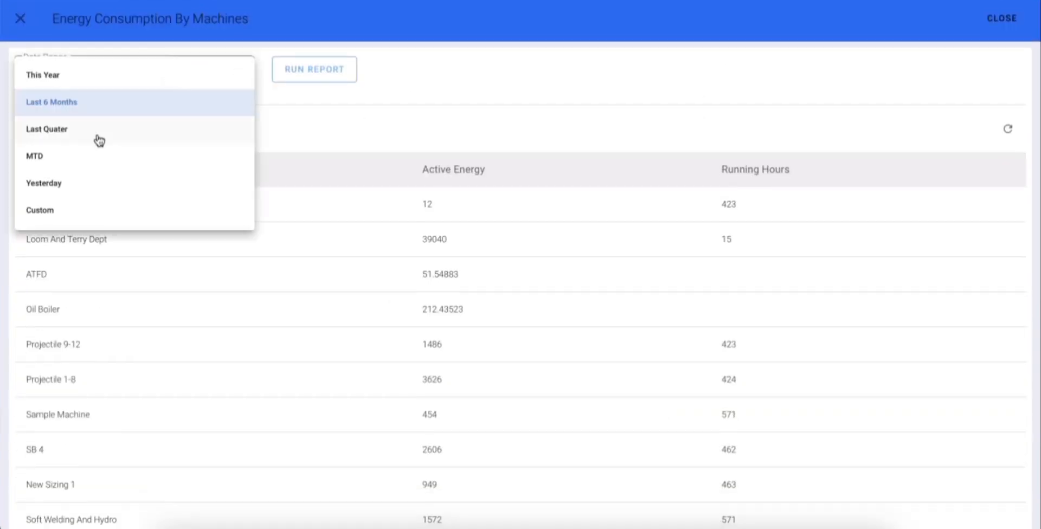
click(98, 130)
click(164, 77)
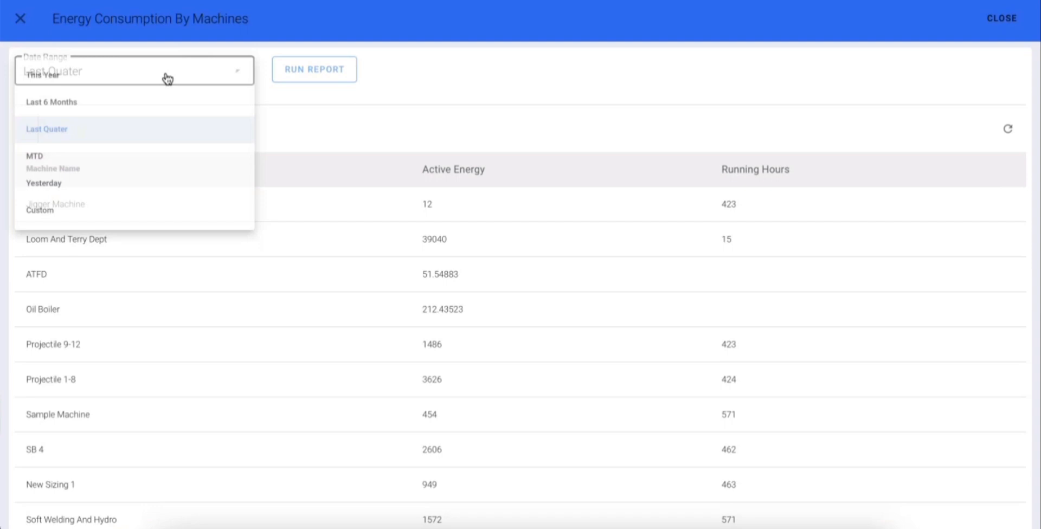
click(72, 165)
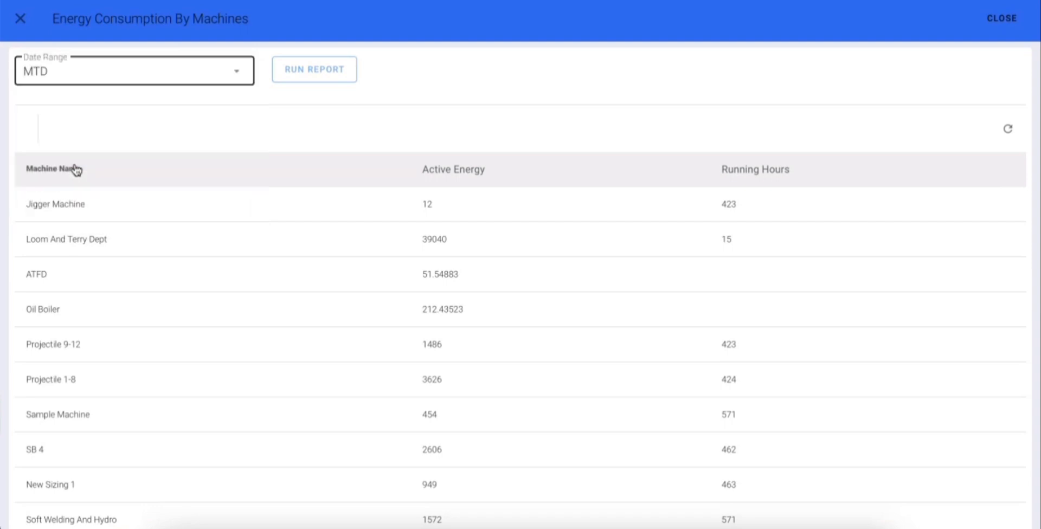
click(218, 76)
click(74, 209)
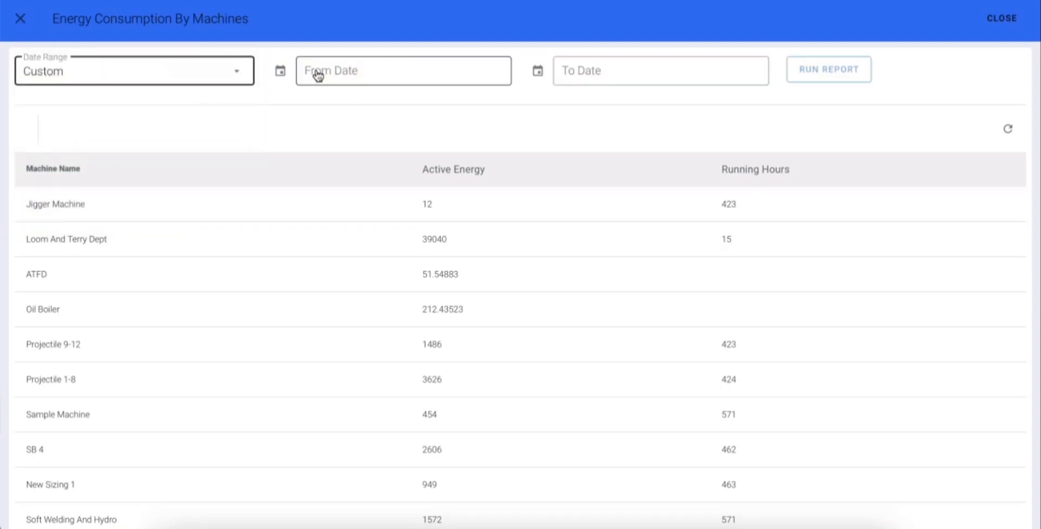
Set the custom range from 2023-09-01 to 2023-09-26 and run the energy consumption report
click(405, 73)
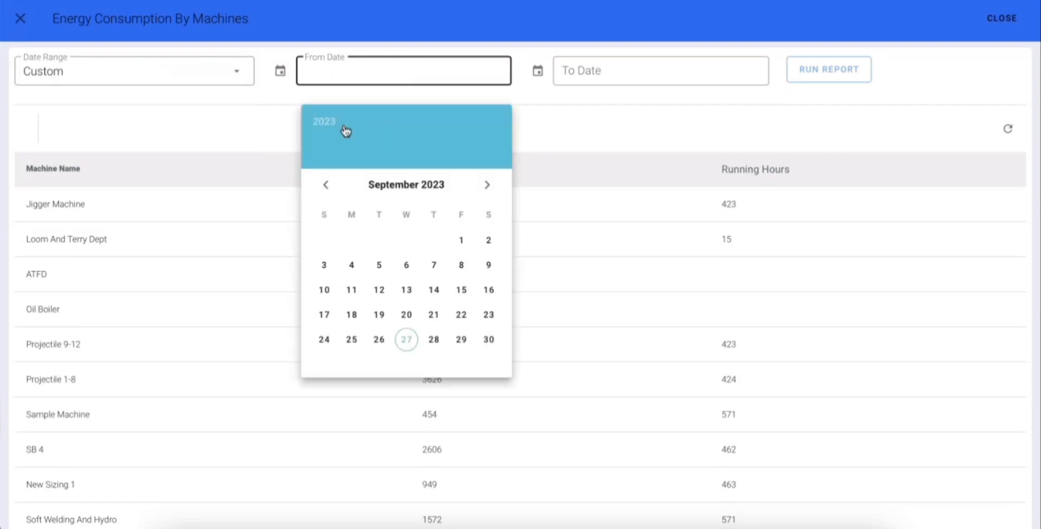
click(457, 239)
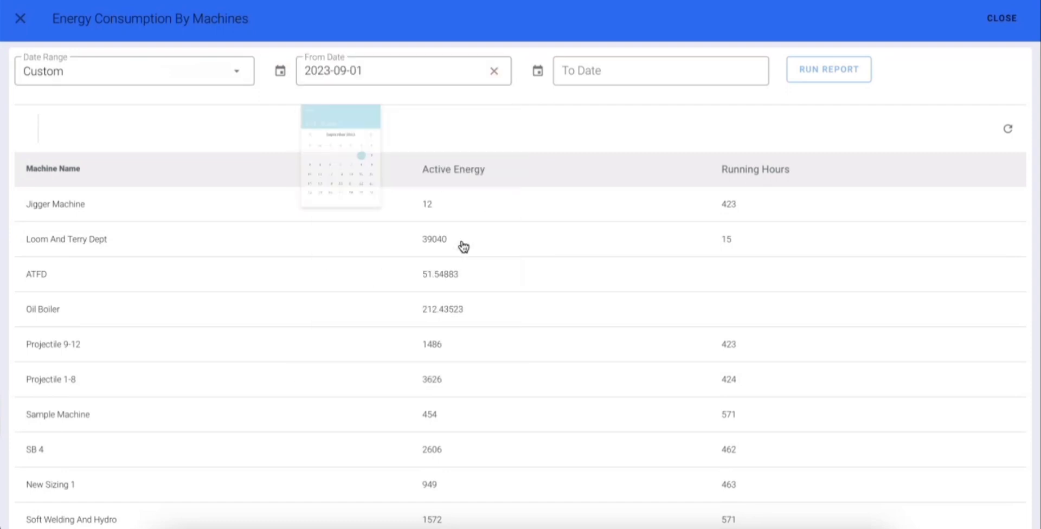
click(601, 75)
click(591, 81)
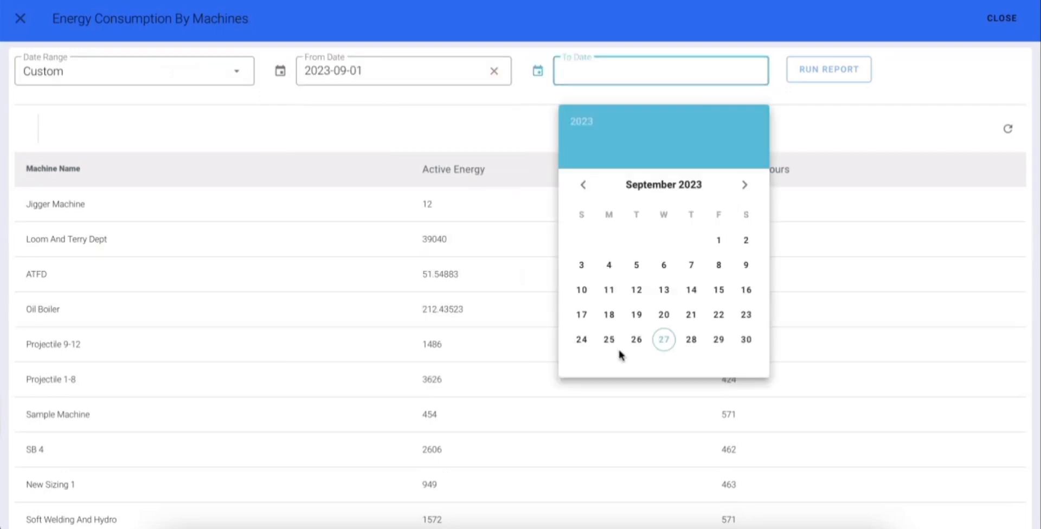
click(636, 341)
click(850, 70)
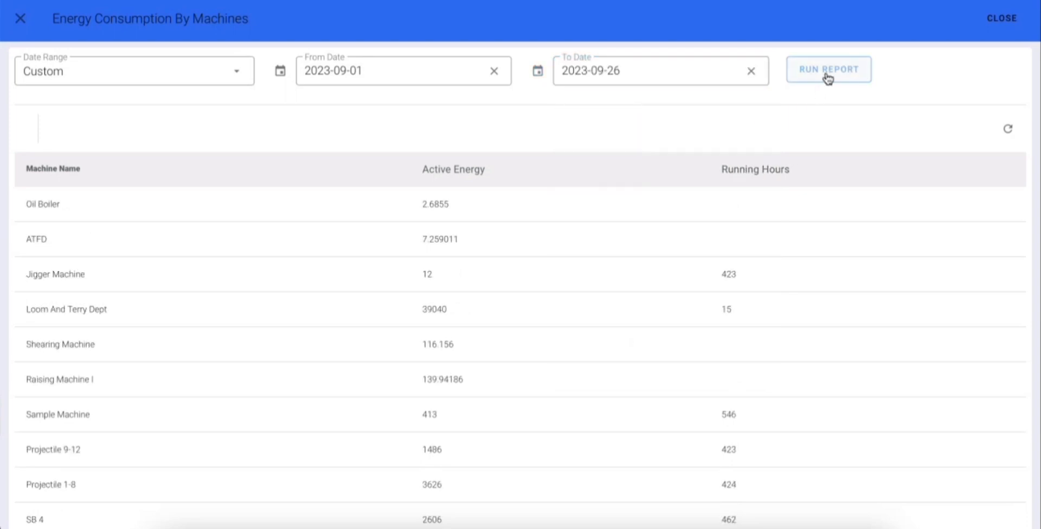
click(827, 76)
click(823, 77)
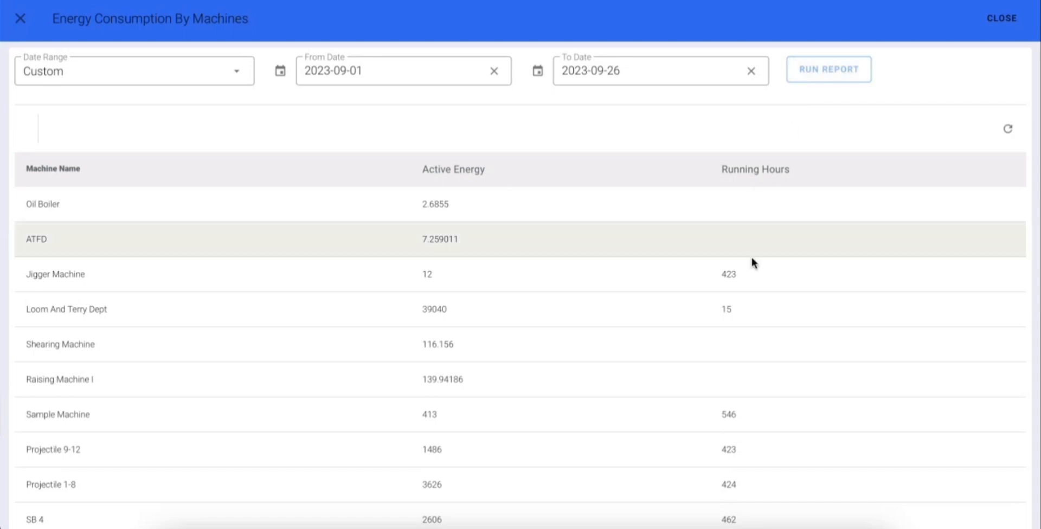
Examine each machine's active energy and running hours in the custom-range report
scroll(752, 262, down, 1)
scroll(517, 234, up, 1)
scroll(458, 463, down, 5)
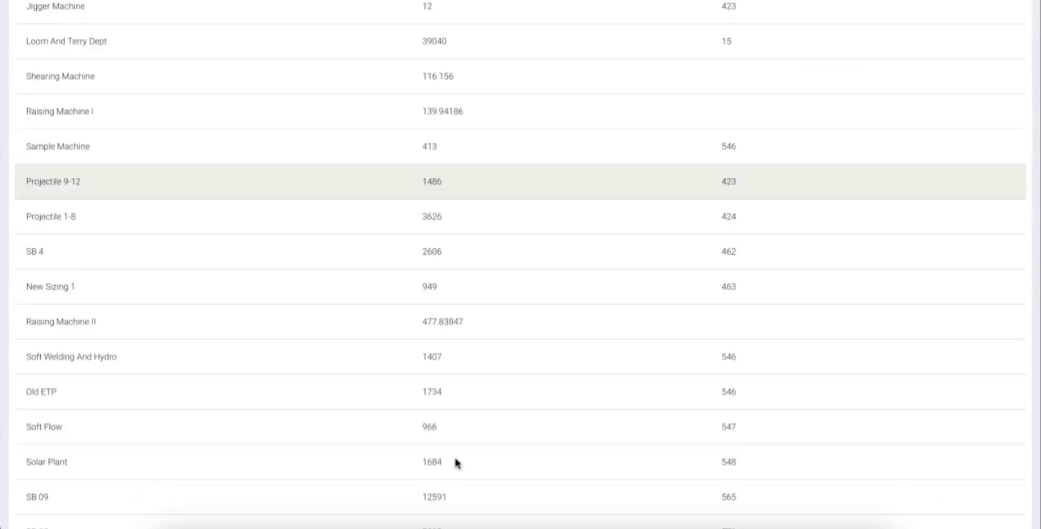
scroll(455, 462, down, 15)
scroll(455, 460, up, 20)
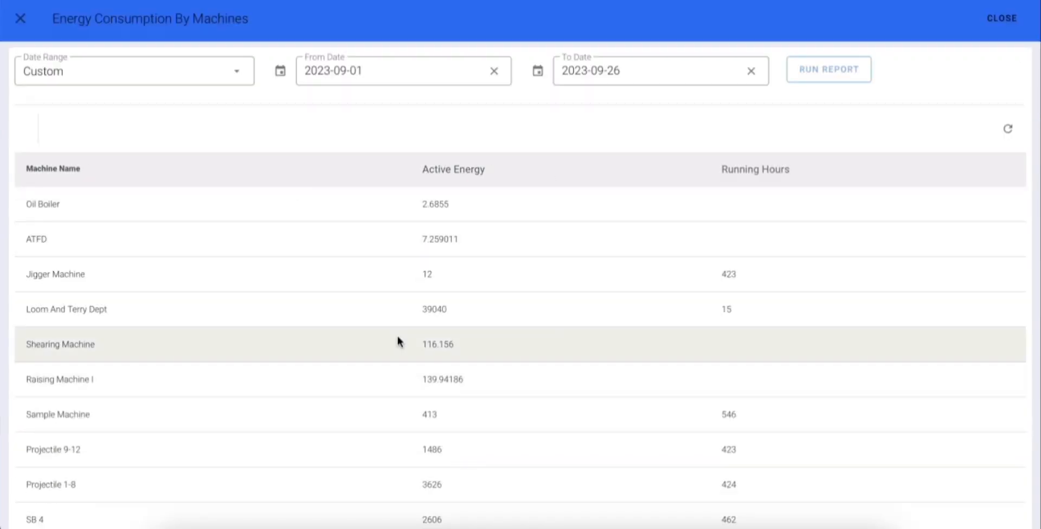
scroll(532, 326, down, 10)
scroll(532, 326, up, 15)
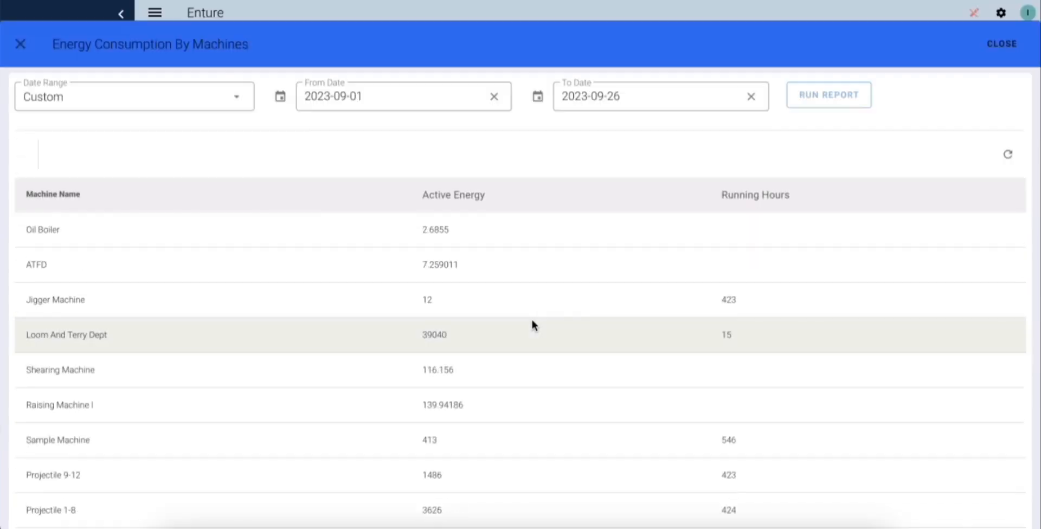
scroll(532, 322, down, 1)
Close Energy Consumption By Machines and open the Usage Report form in Create Reports
click(998, 20)
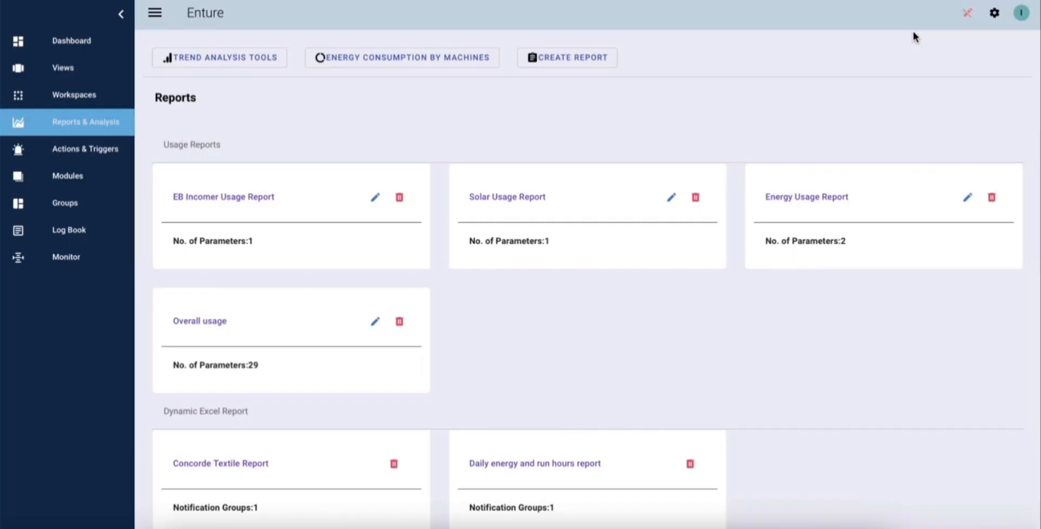
click(590, 69)
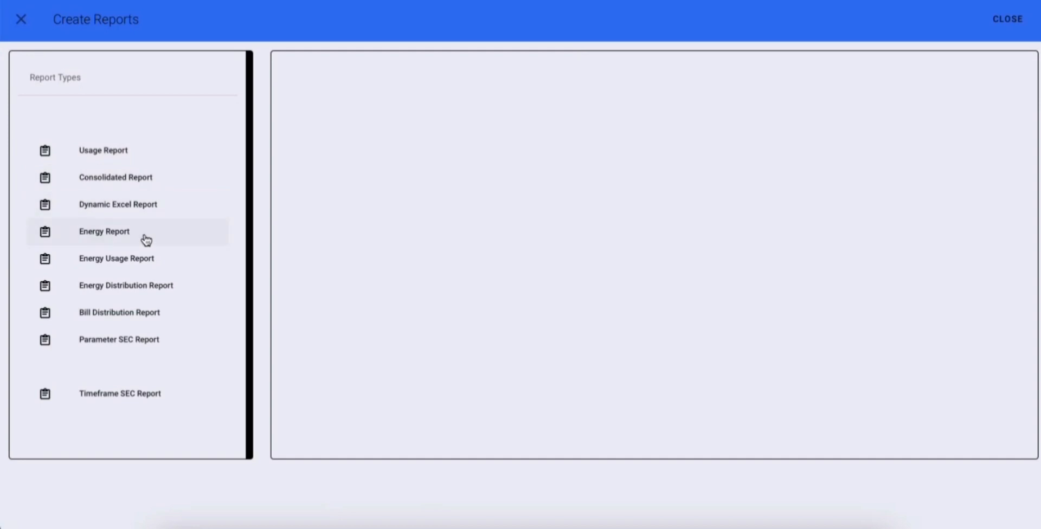
click(105, 158)
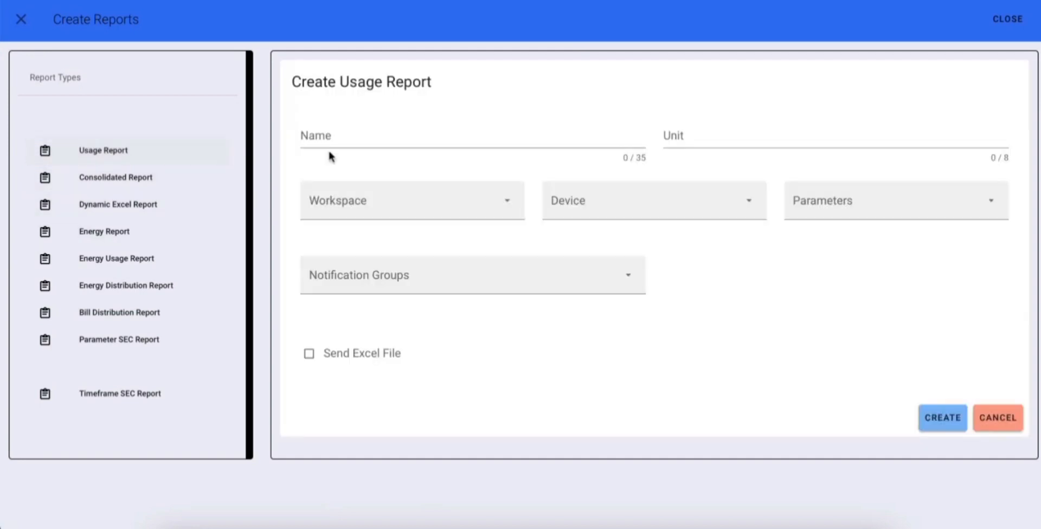
Examine the usage report form's Name and Unit fields and the choices offered for Workspace, Device and Parameters
click(391, 135)
click(727, 134)
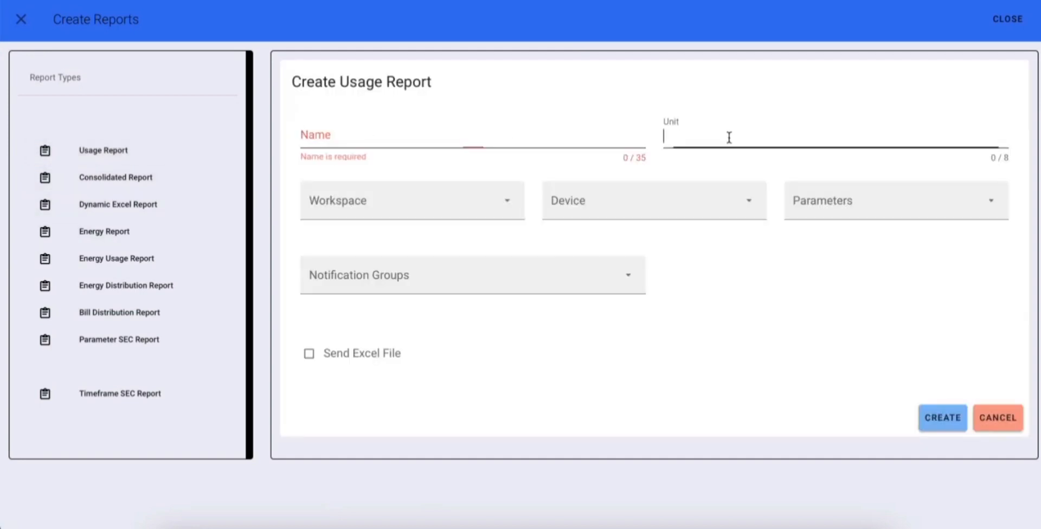
click(401, 200)
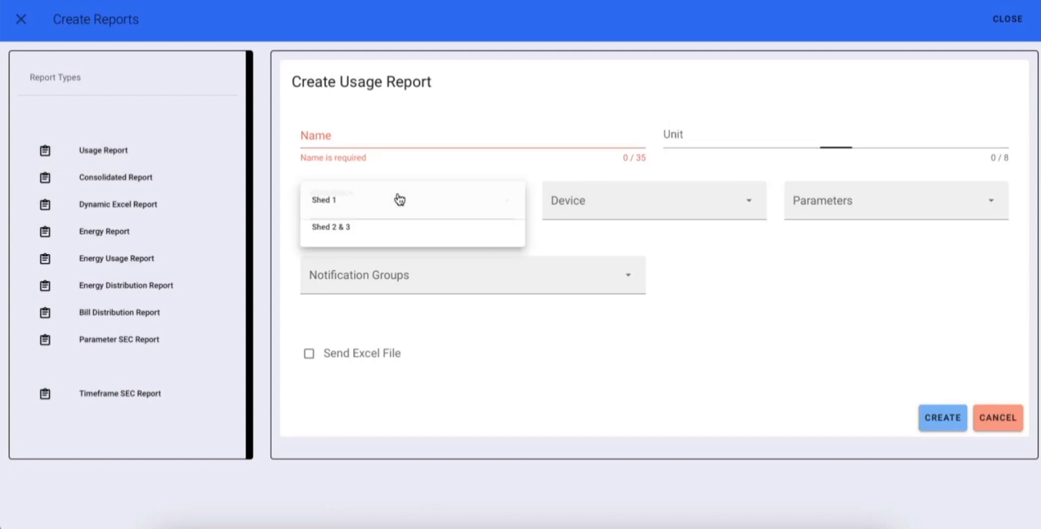
click(605, 214)
click(841, 209)
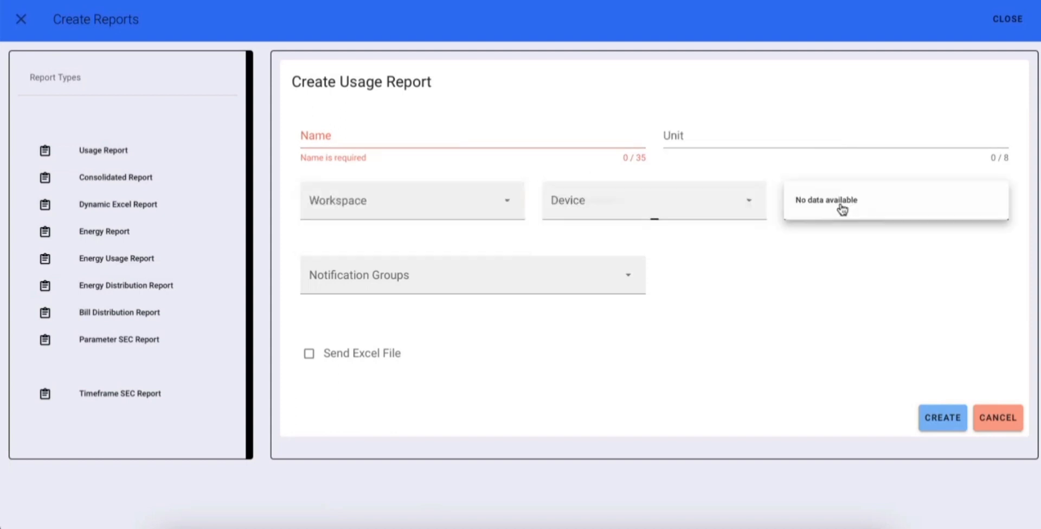
click(779, 289)
Check the available notification groups, and cancel the usage report form to leave Create Reports
click(526, 281)
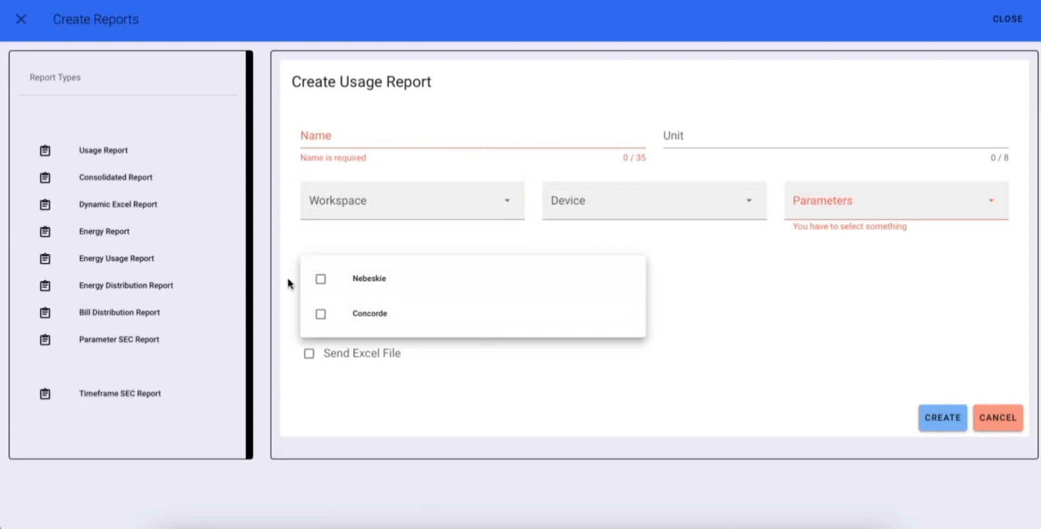
click(475, 371)
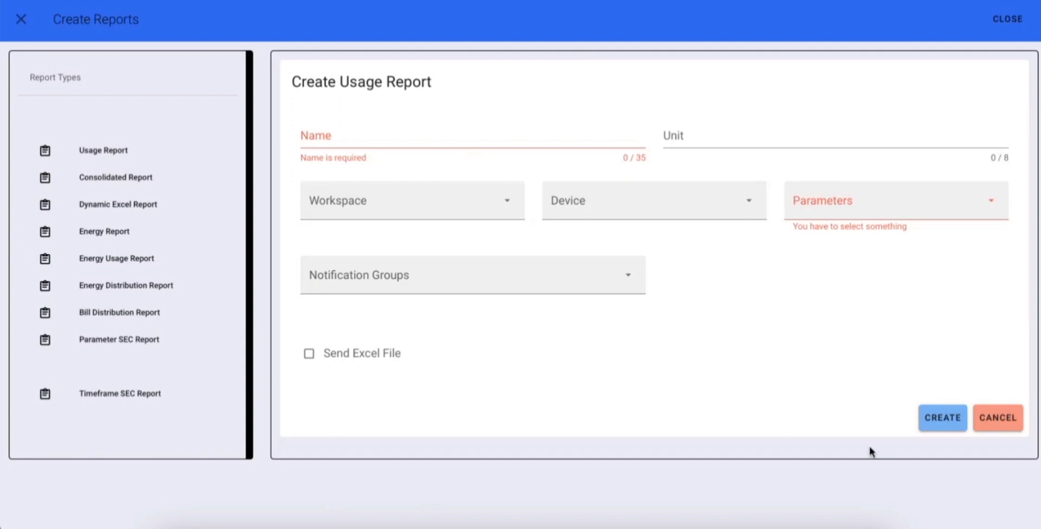
click(990, 418)
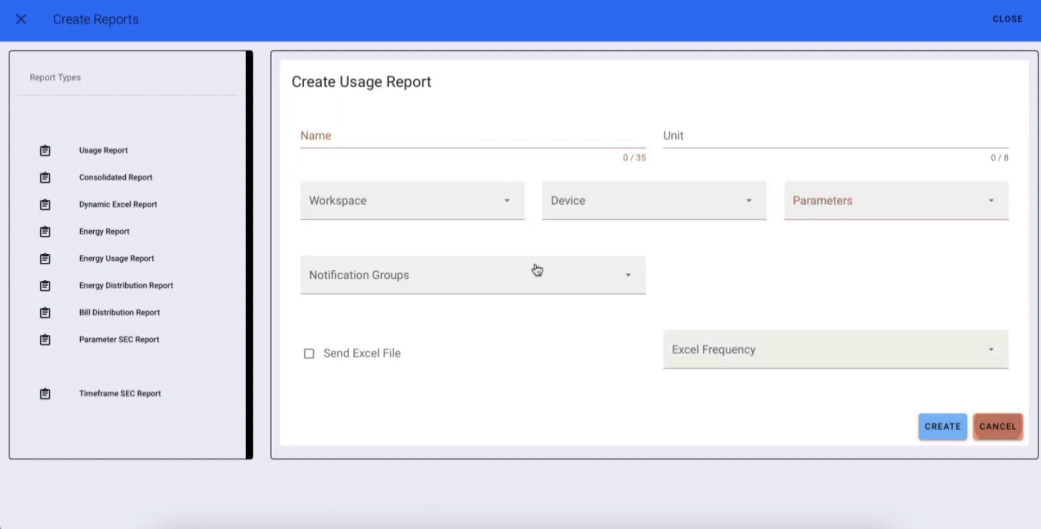
click(19, 29)
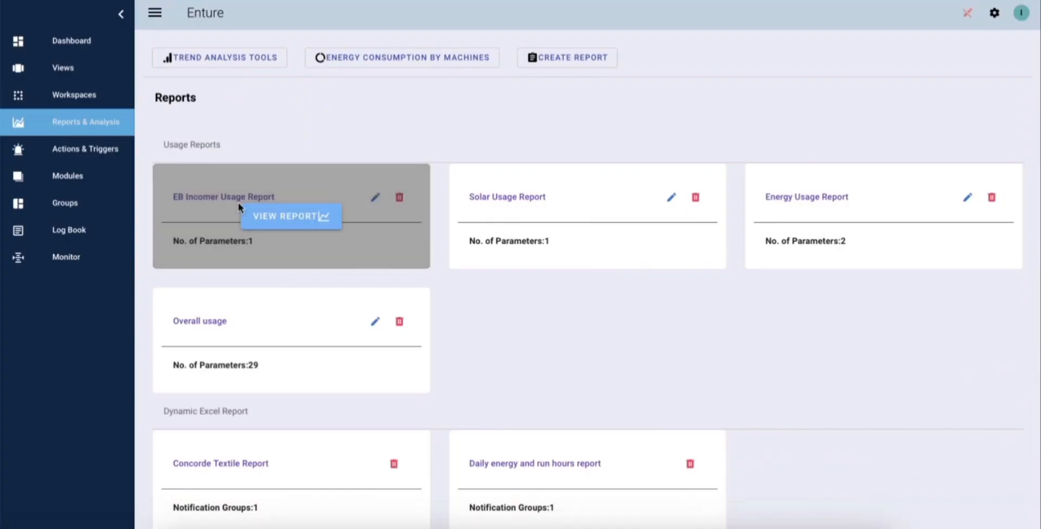
Open the EB Incomer Usage Report from the saved reports and view its energy consumption chart and daily usage table
mouse_move(283, 219)
scroll(551, 390, down, 2)
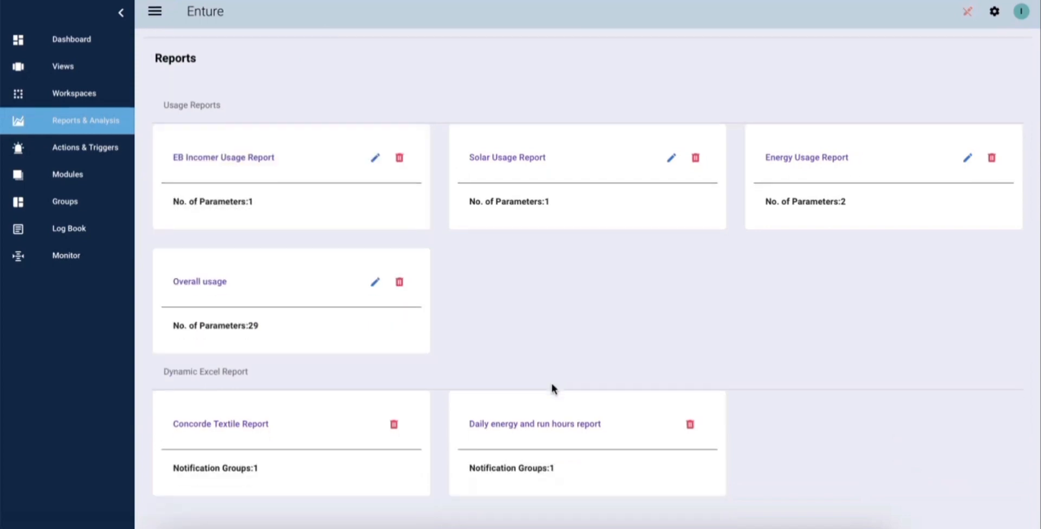
scroll(551, 390, up, 2)
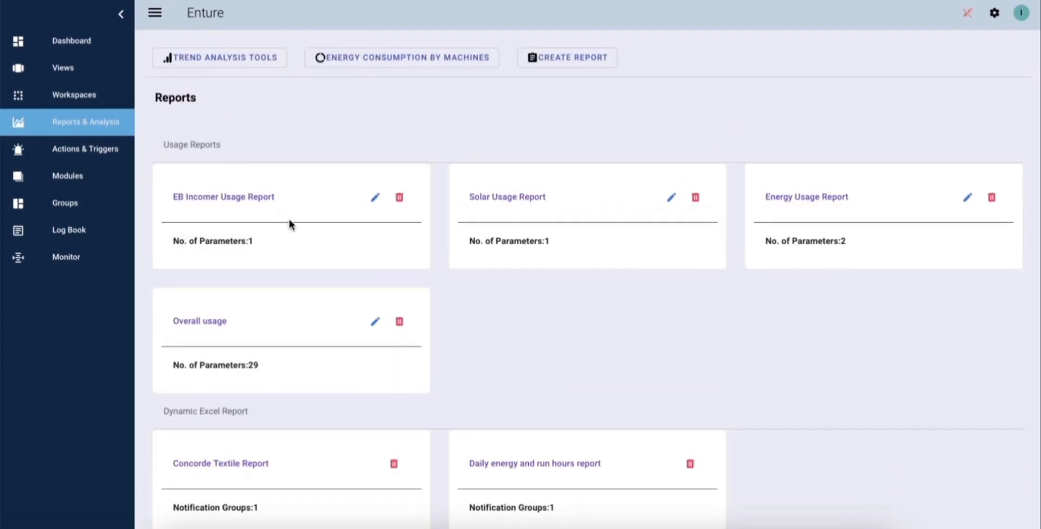
mouse_move(319, 242)
click(308, 217)
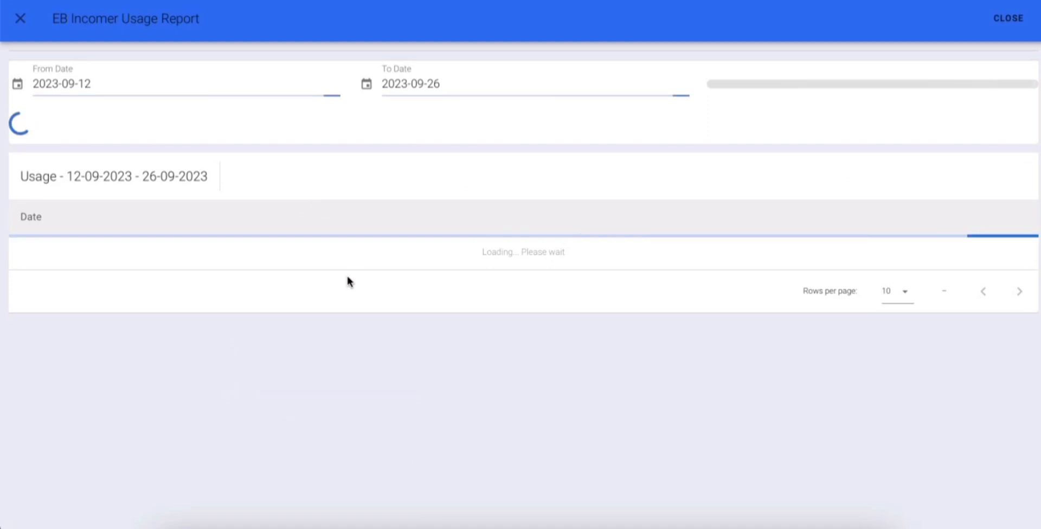
scroll(398, 344, down, 1)
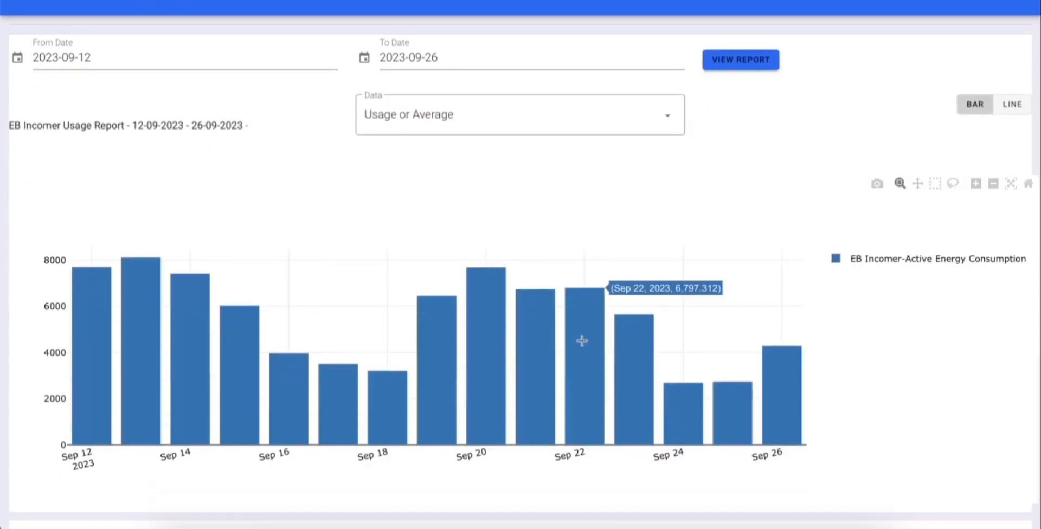
scroll(581, 341, down, 9)
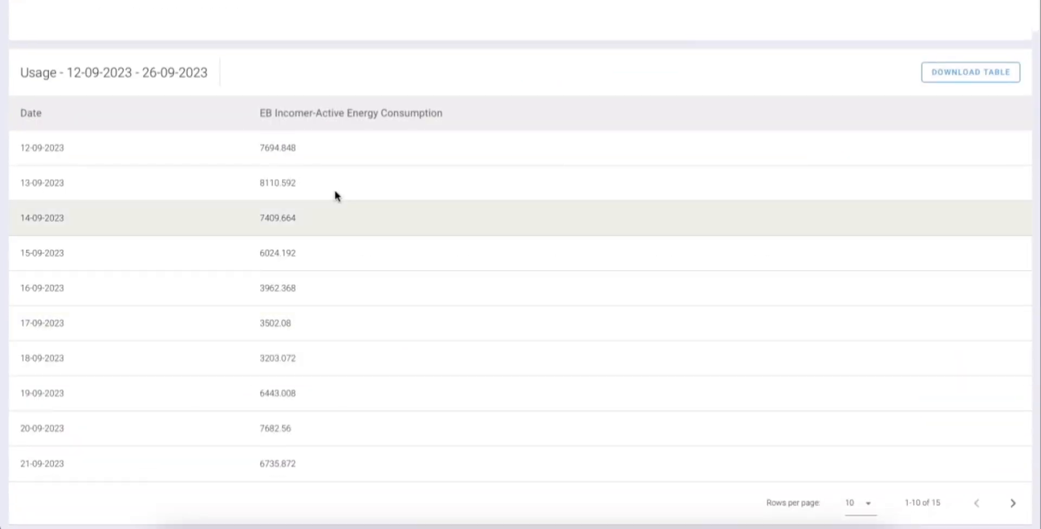